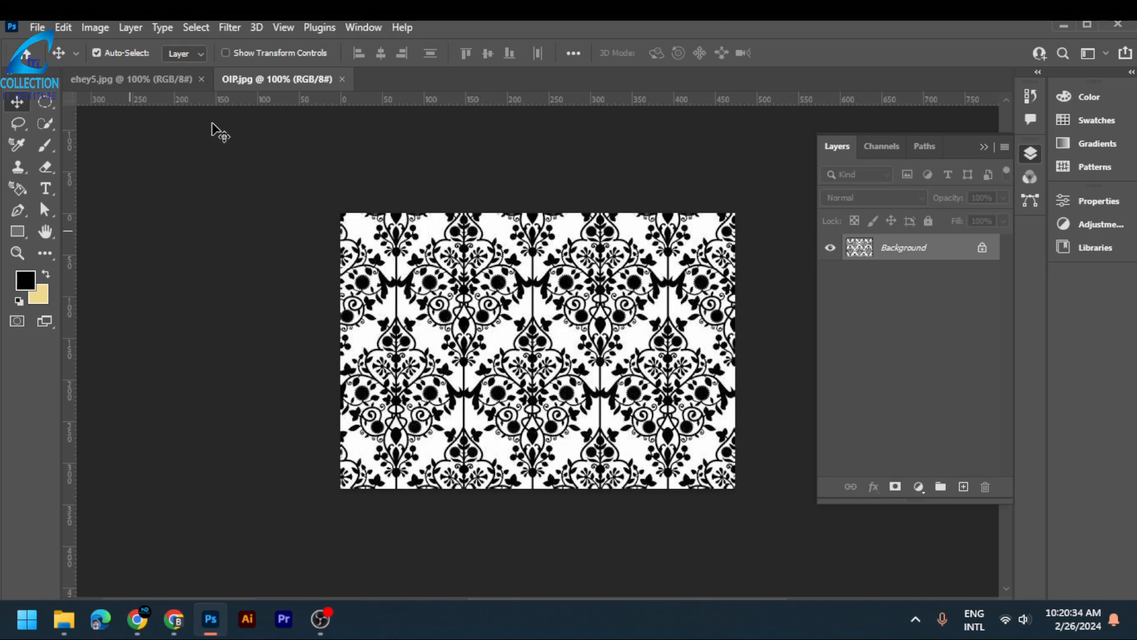
- Select the black damask motifs in OIP.jpg with Color Range, using Sampled Colors and a Fuzziness of 91
{"action": "left_click", "coordinate": [197, 27]}
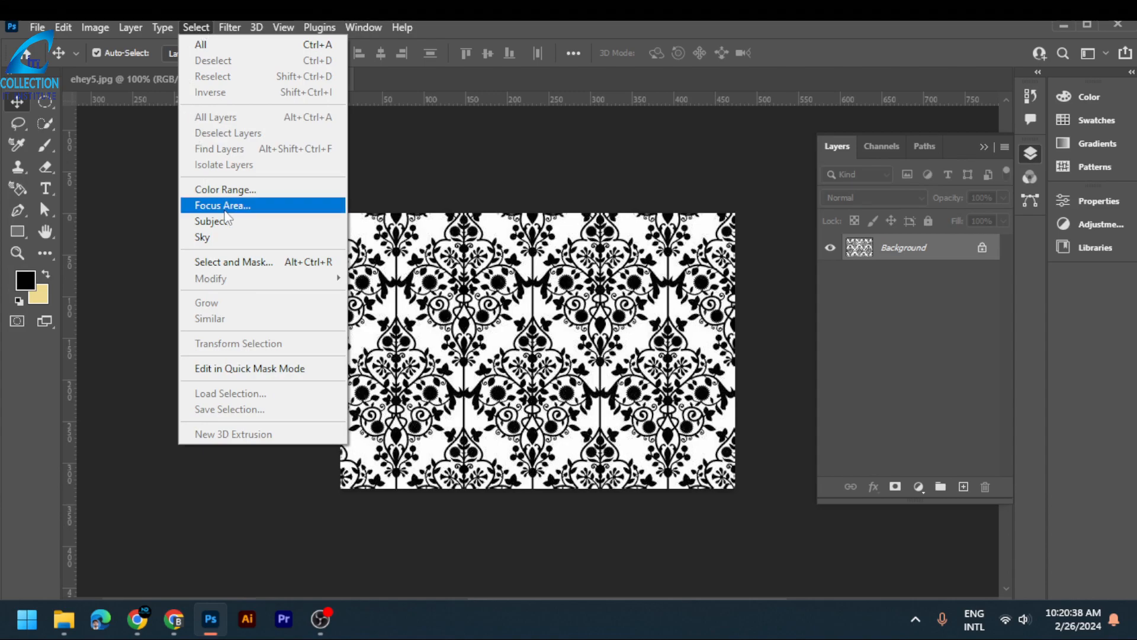
{"action": "left_click", "coordinate": [264, 189]}
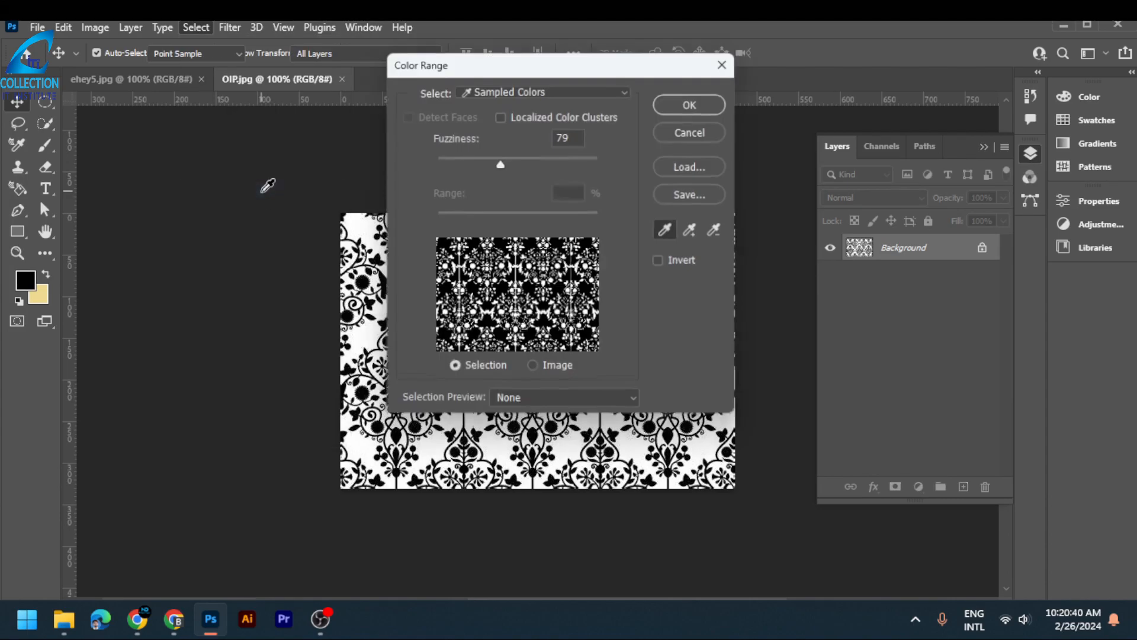
{"action": "left_click_drag", "start_coordinate": [500, 161], "coordinate": [511, 161]}
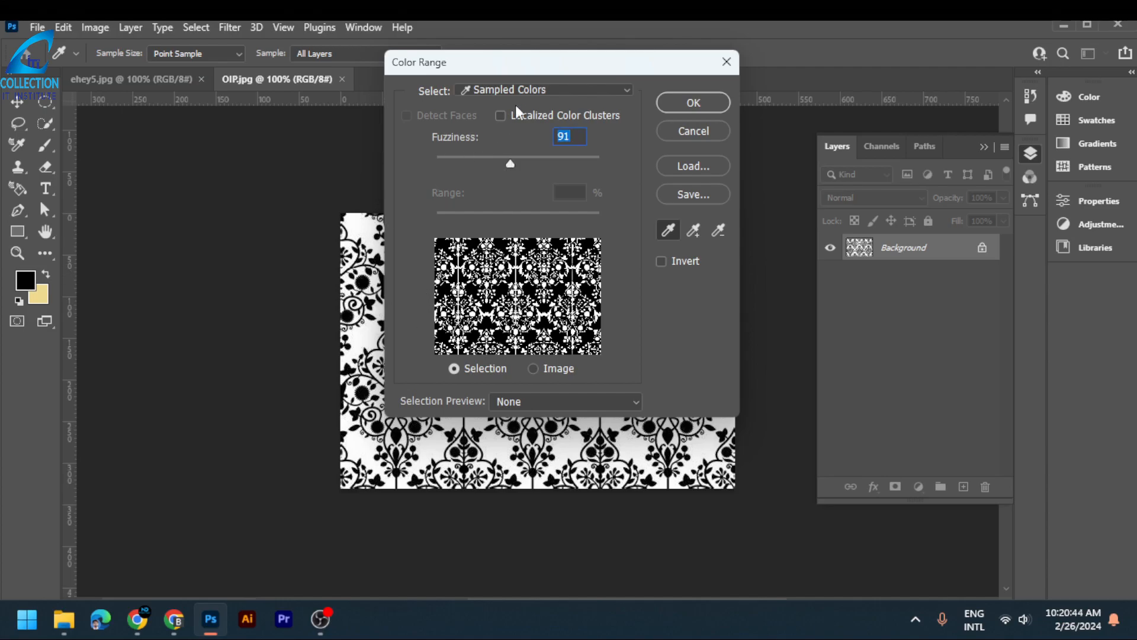
{"action": "left_click", "coordinate": [527, 89]}
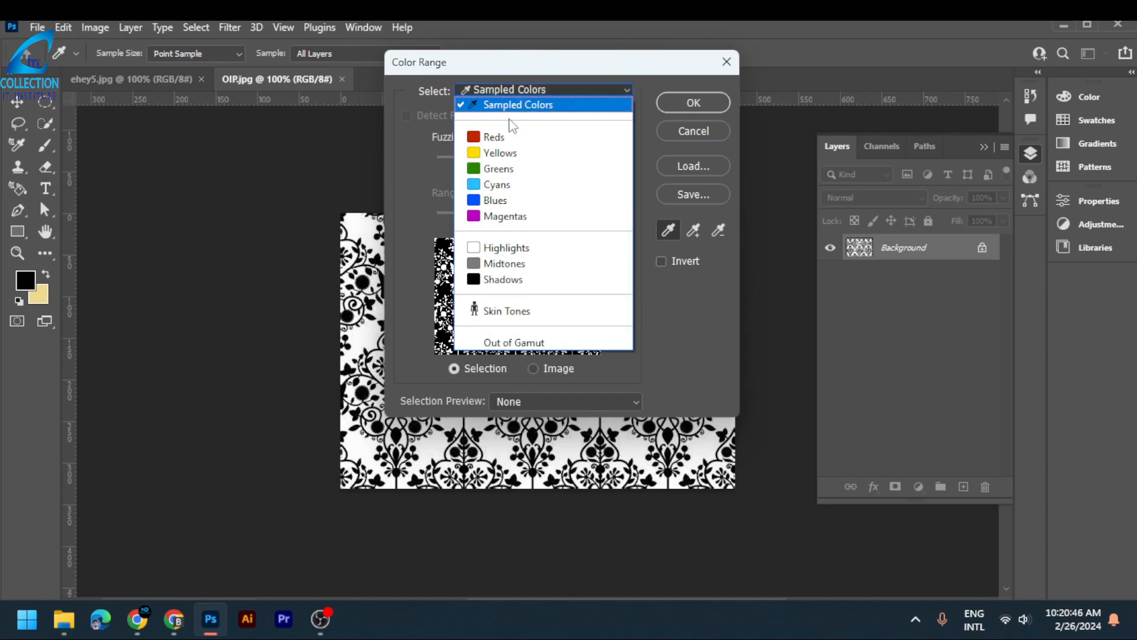
{"action": "left_click", "coordinate": [517, 107]}
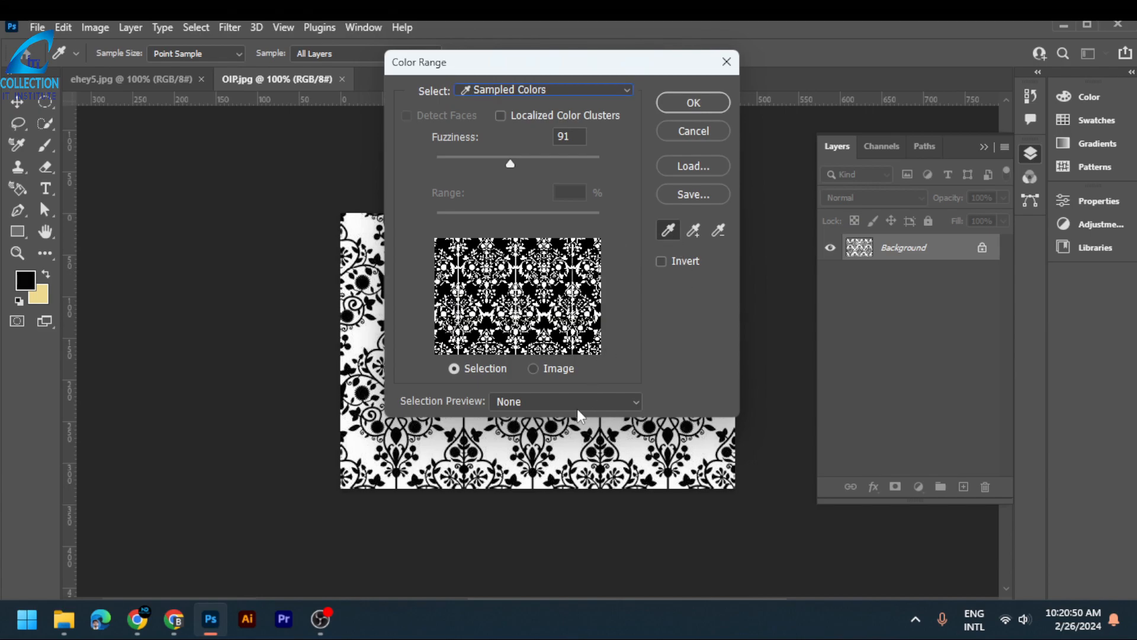
{"action": "left_click", "coordinate": [688, 102]}
{"action": "key", "text": "v"}
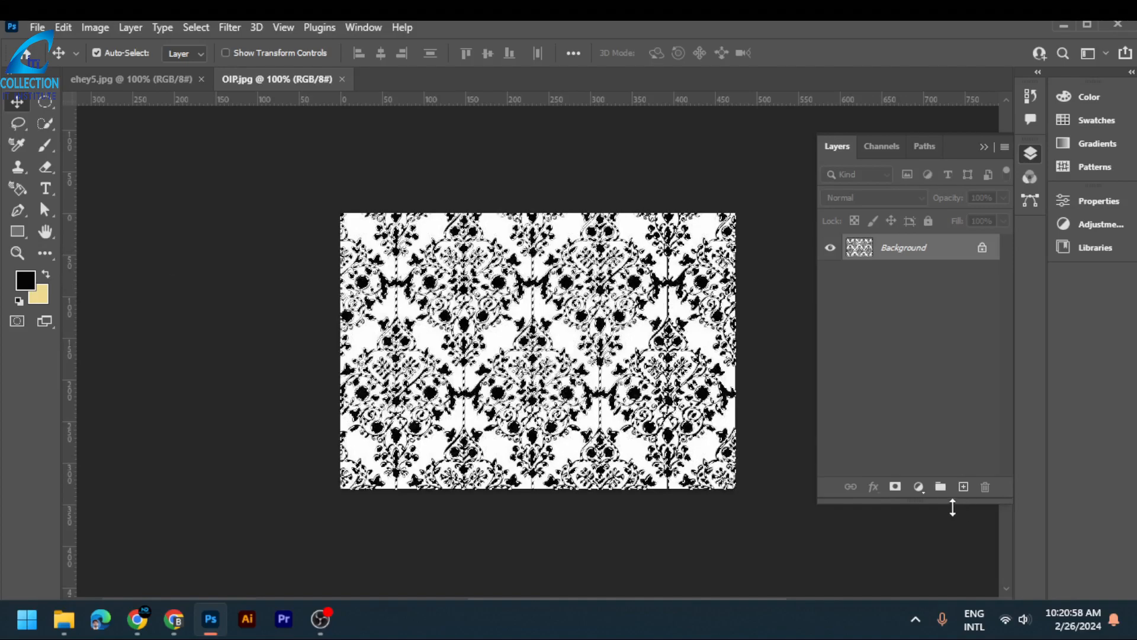
- Add a Solid Color fill layer over the selected motifs, coloured brown 8a4b08
{"action": "left_click", "coordinate": [921, 490]}
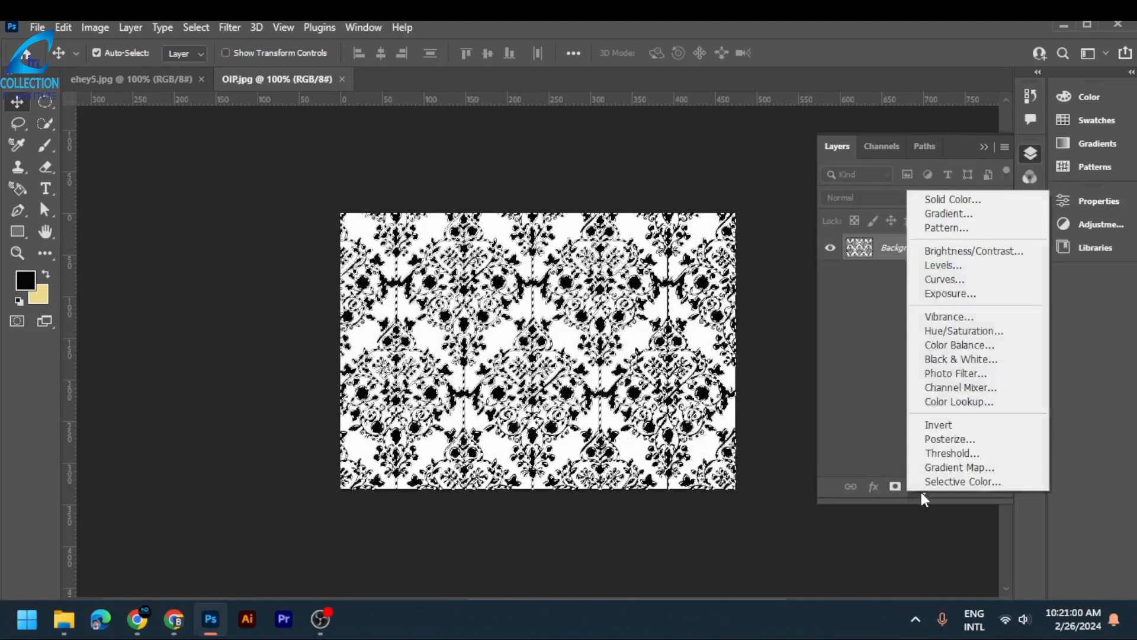
{"action": "left_click", "coordinate": [969, 200]}
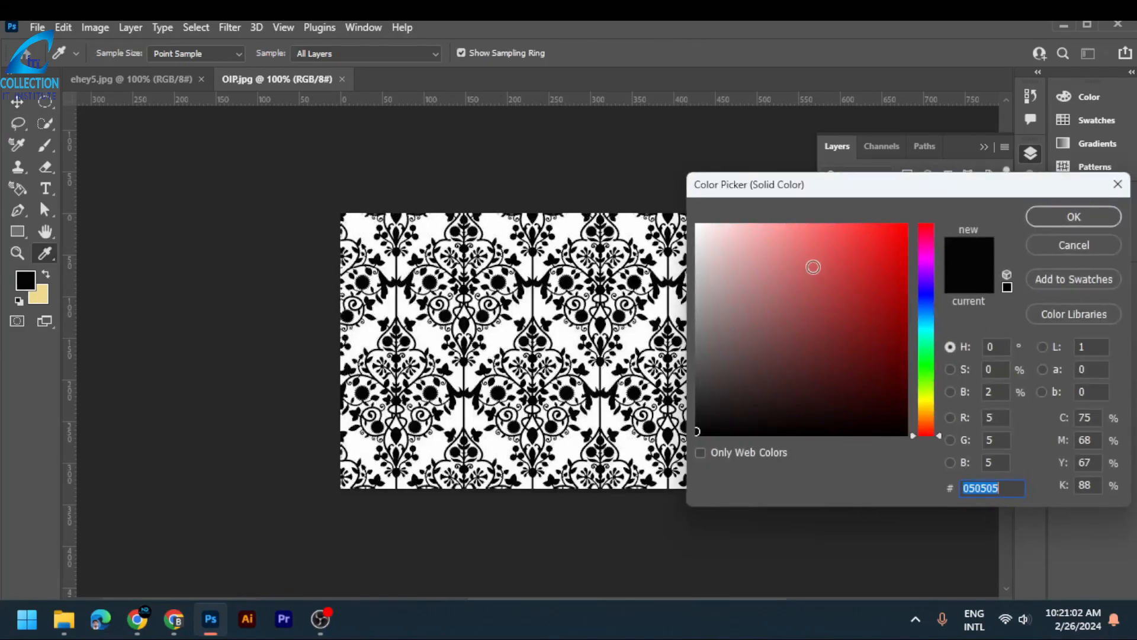
{"action": "mouse_move", "coordinate": [707, 411]}
{"action": "left_mouse_down"}
{"action": "mouse_move", "coordinate": [884, 347]}
{"action": "mouse_move", "coordinate": [894, 326]}
{"action": "mouse_move", "coordinate": [817, 246]}
{"action": "mouse_move", "coordinate": [800, 287]}
{"action": "mouse_move", "coordinate": [867, 366]}
{"action": "mouse_move", "coordinate": [896, 320]}
{"action": "left_mouse_up"}
{"action": "left_click_drag", "start_coordinate": [925, 359], "coordinate": [928, 423]}
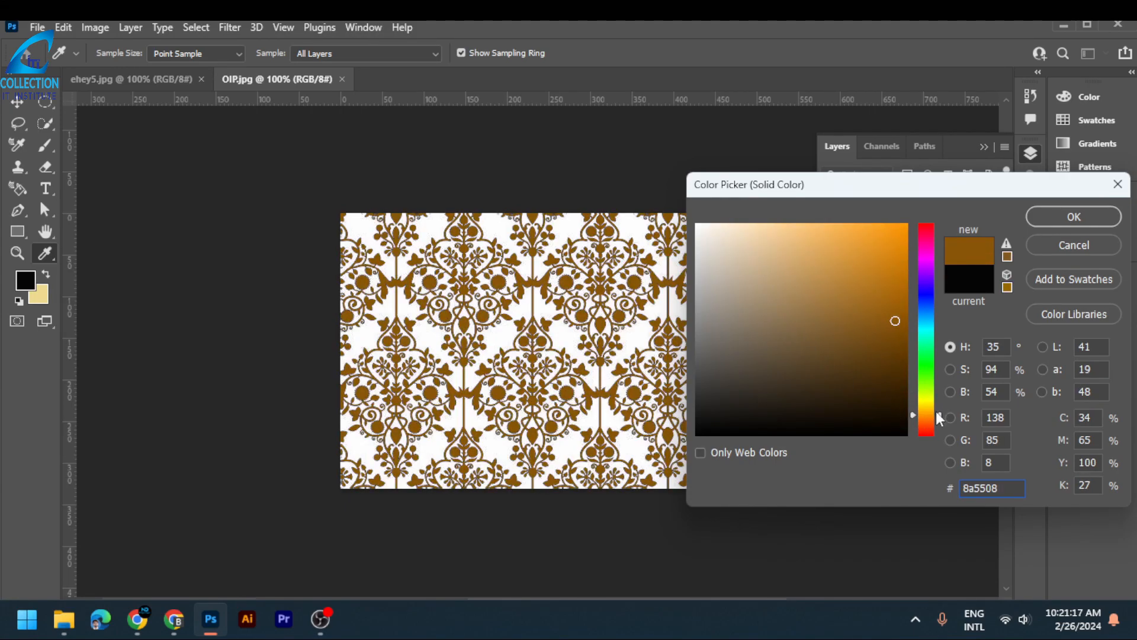
{"action": "left_click_drag", "start_coordinate": [930, 407], "coordinate": [928, 421]}
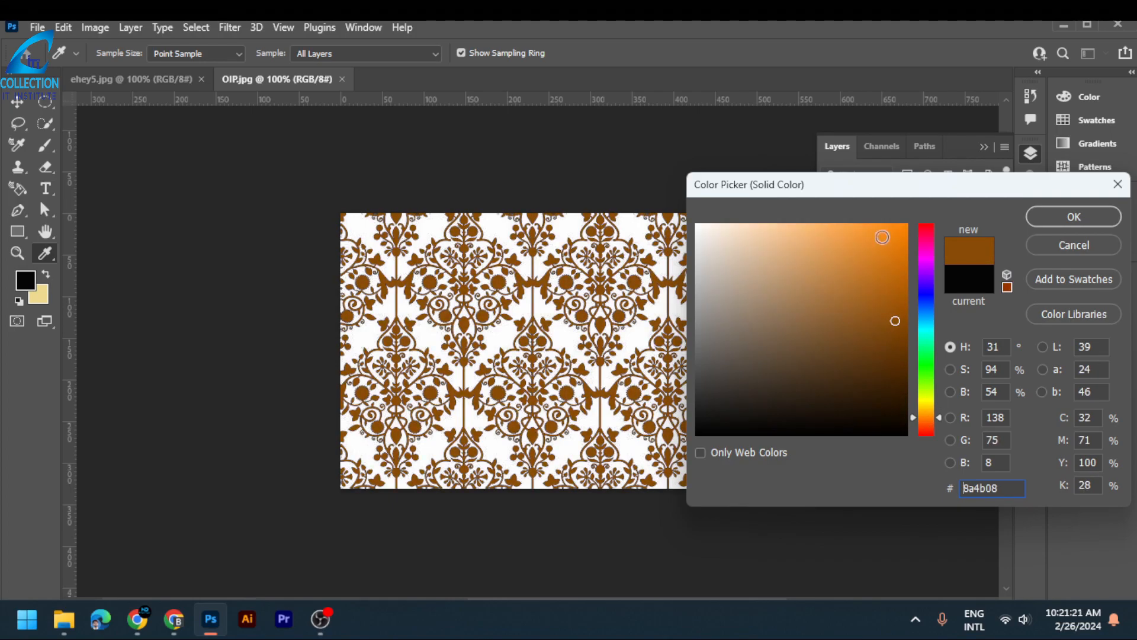
{"action": "left_click", "coordinate": [1035, 219]}
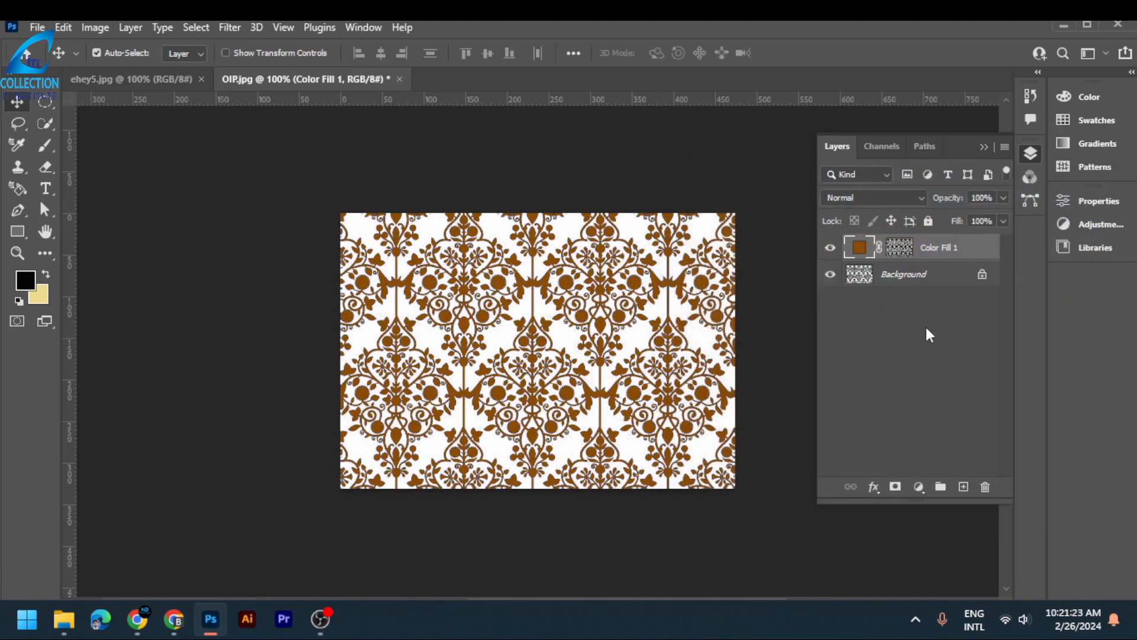
- Hide the Background layer and define the brown motifs on transparency as a pattern named n
{"action": "left_click", "coordinate": [830, 274]}
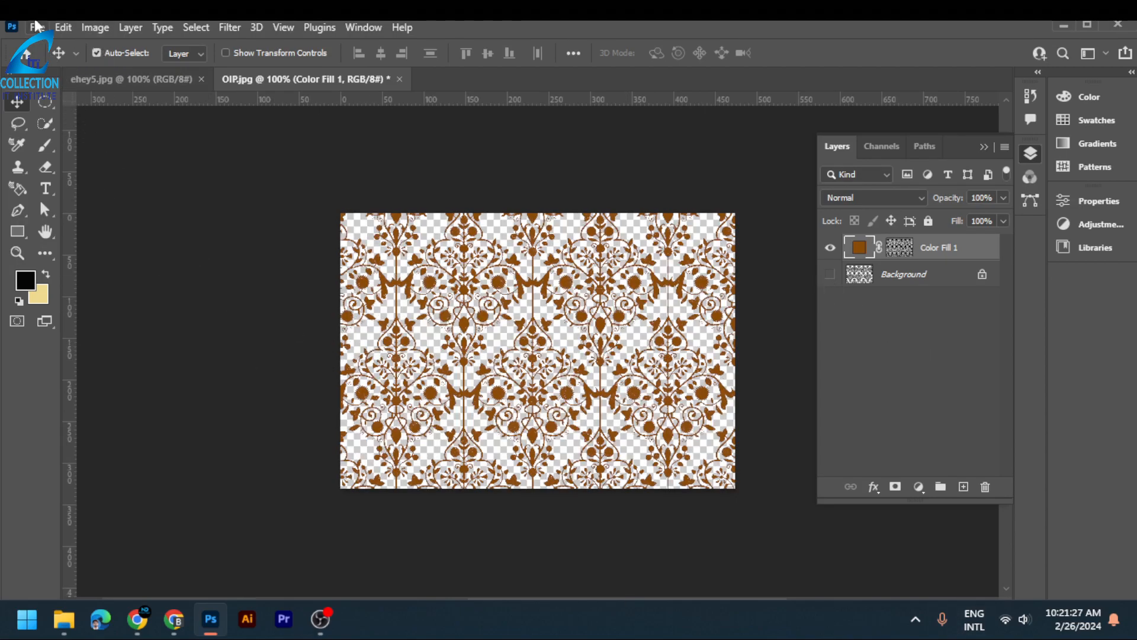
{"action": "left_click", "coordinate": [63, 28]}
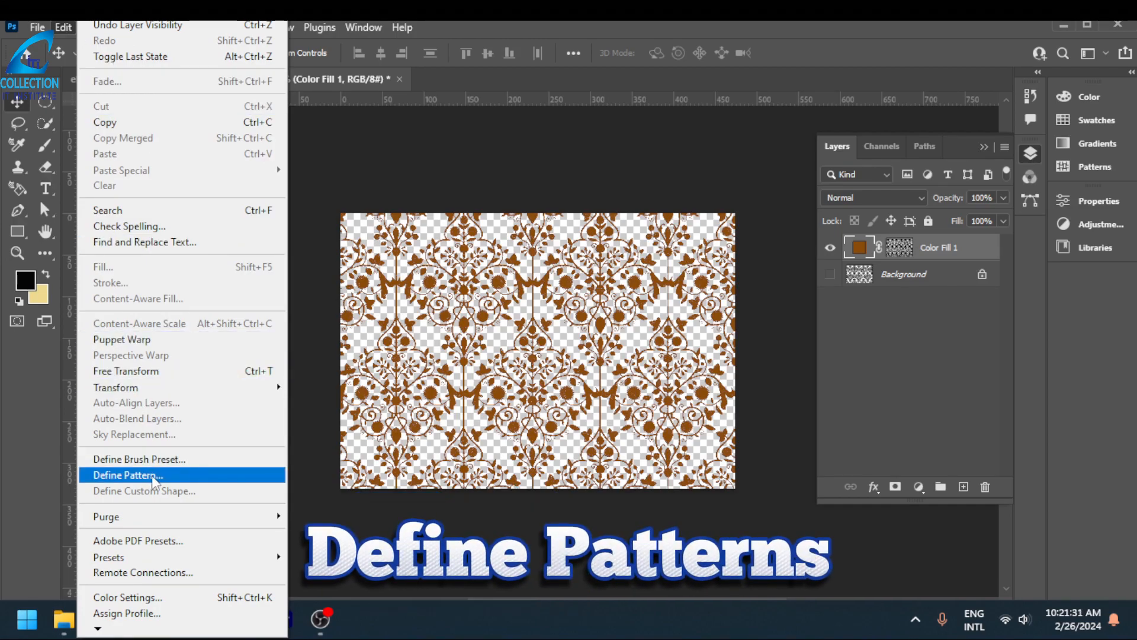
{"action": "left_click", "coordinate": [153, 475]}
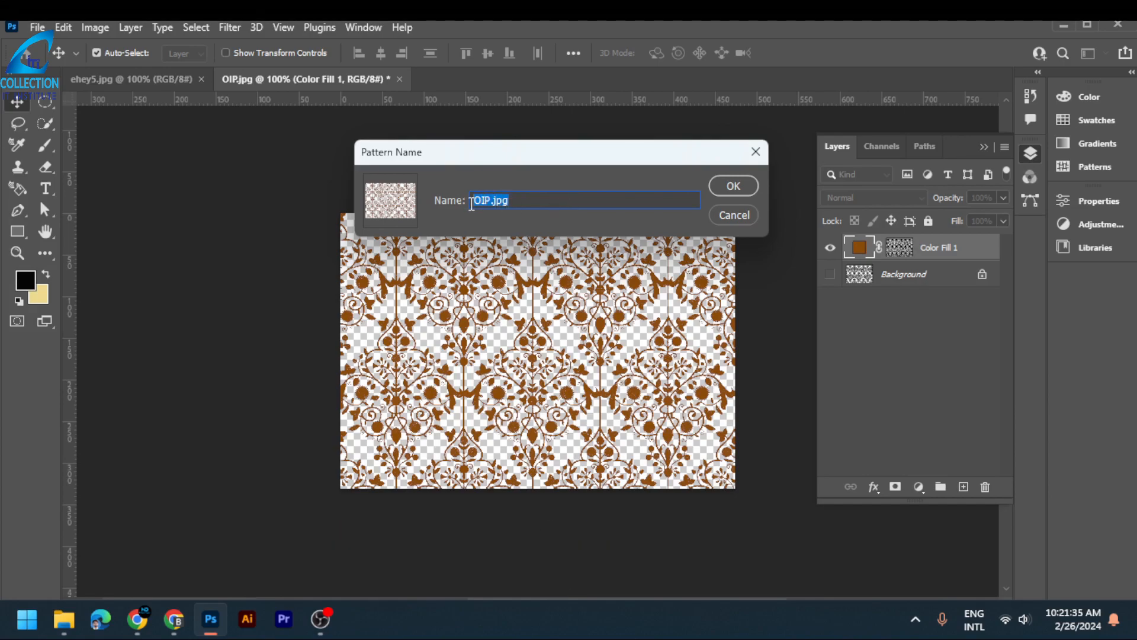
{"action": "type", "text": "new"}
{"action": "left_click", "coordinate": [733, 186]}
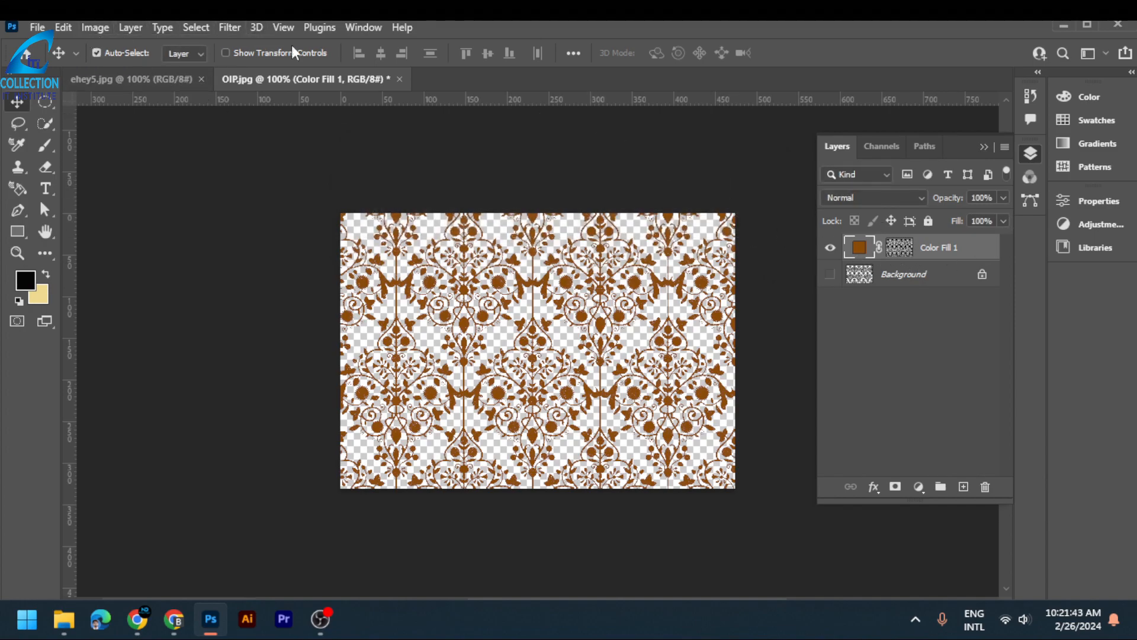
- Check the newly defined pattern among the saved patterns, enlarging the list to view it, and collapse the list
{"action": "left_click", "coordinate": [354, 25]}
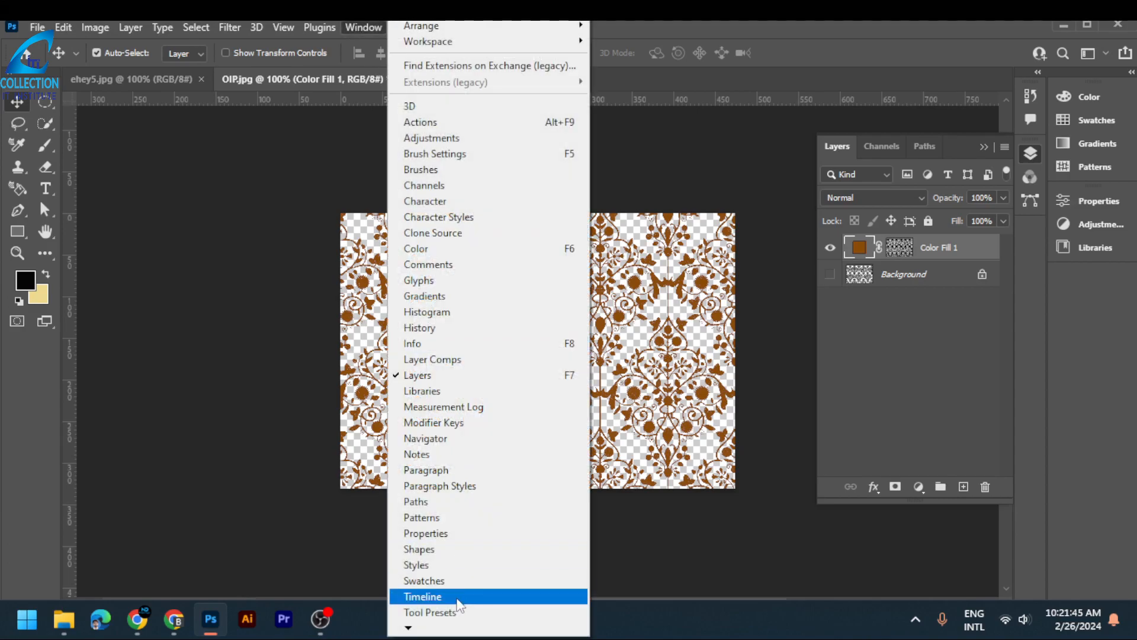
{"action": "left_click", "coordinate": [466, 518]}
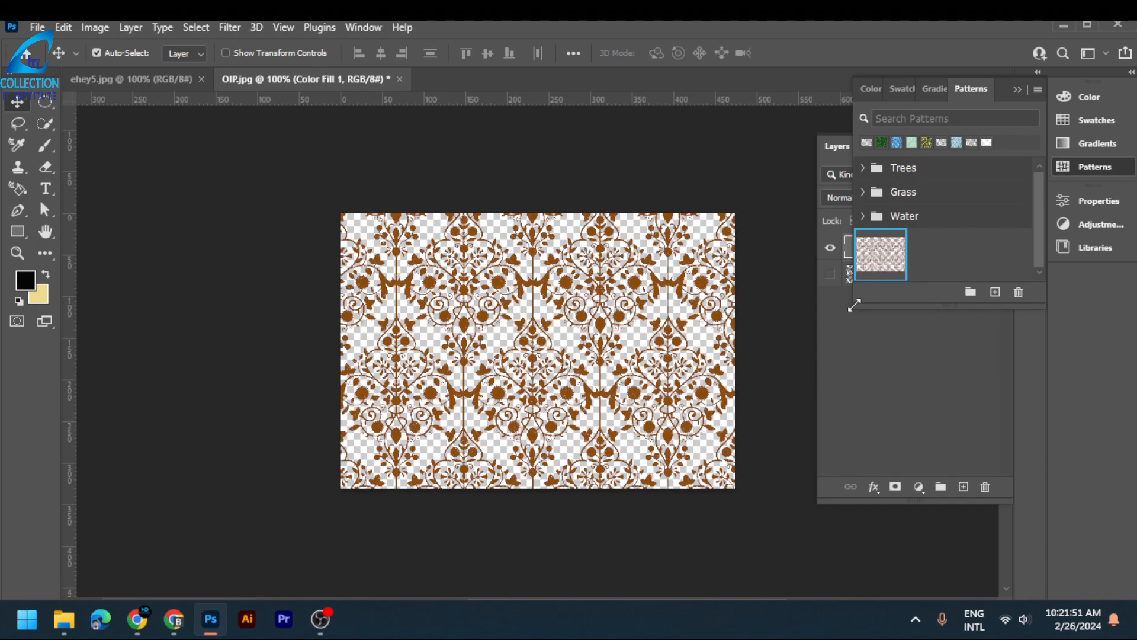
{"action": "left_click_drag", "start_coordinate": [854, 303], "coordinate": [809, 344]}
{"action": "left_click", "coordinate": [1037, 90]}
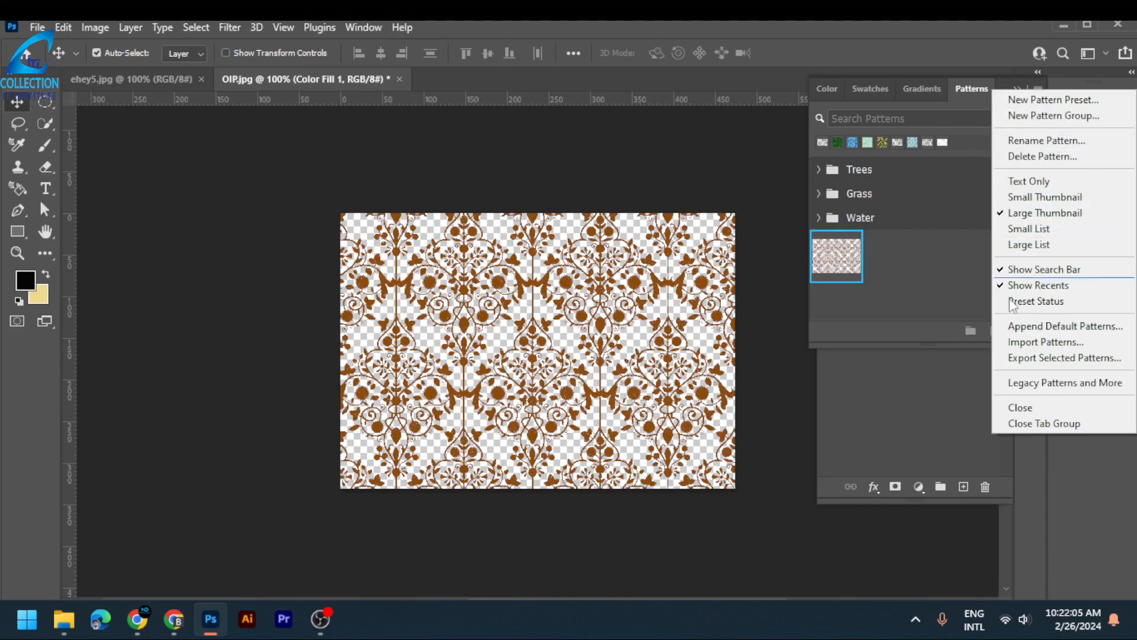
{"action": "left_click", "coordinate": [804, 390]}
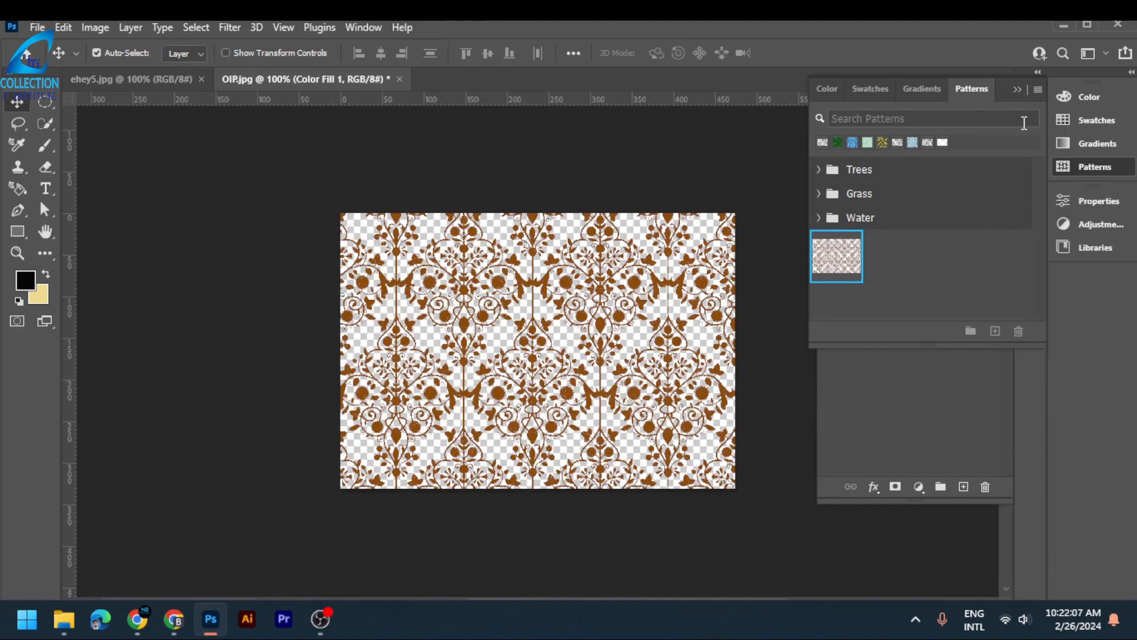
{"action": "left_click", "coordinate": [1022, 87]}
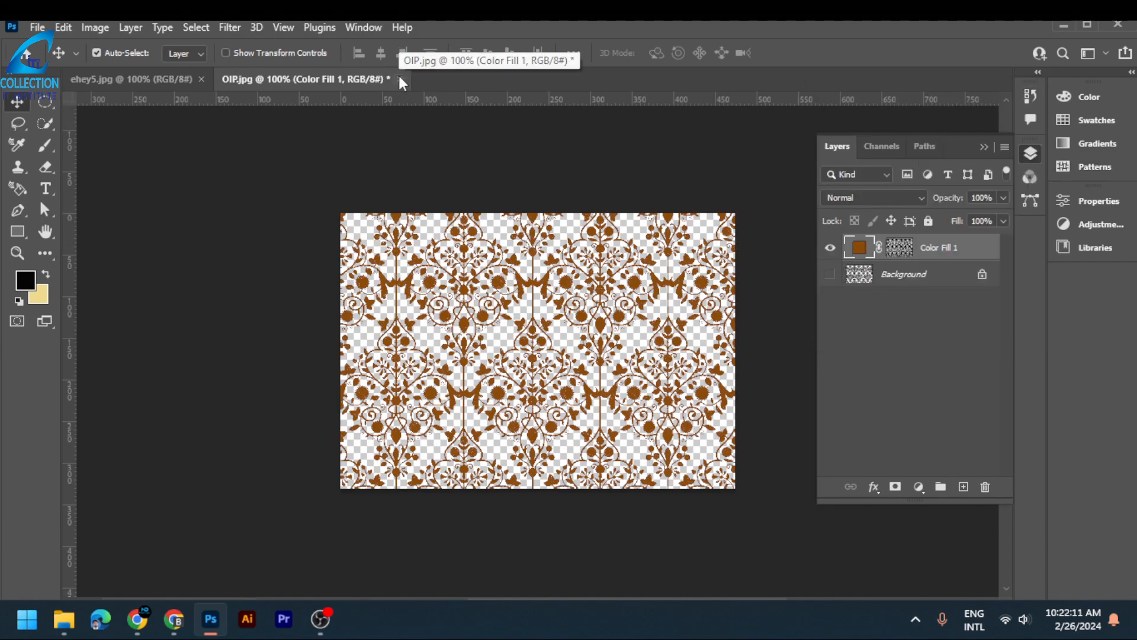
- Switch to the couple photo ehey5.jpg and duplicate its Background layer
{"action": "left_click", "coordinate": [172, 82]}
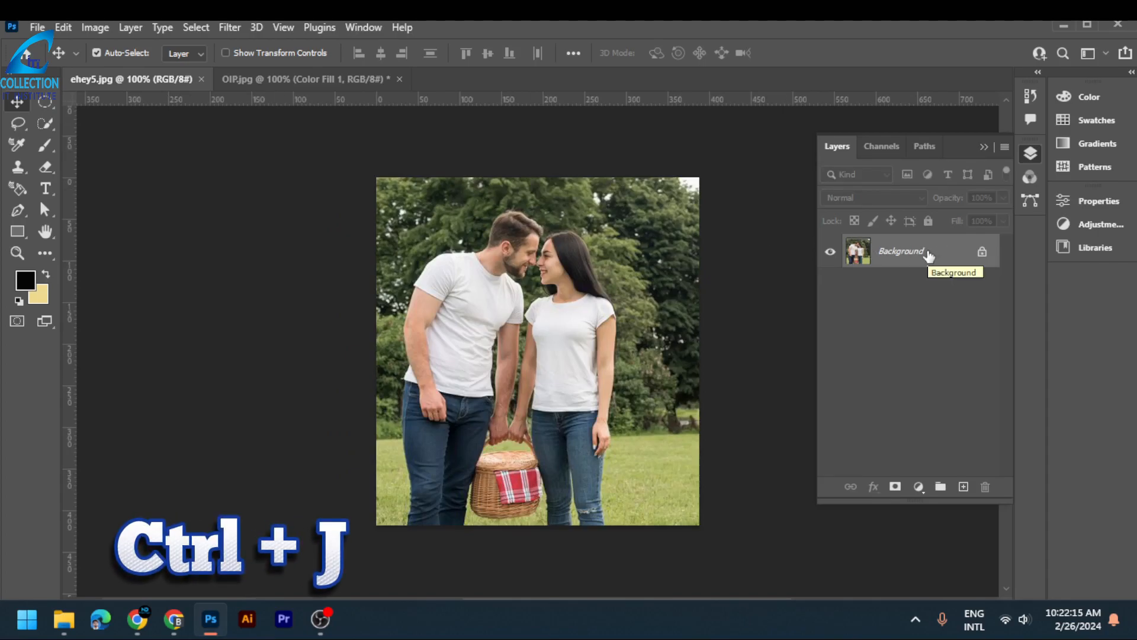
{"action": "key", "text": "ctrl"}
{"action": "key", "text": "ctrl+j"}
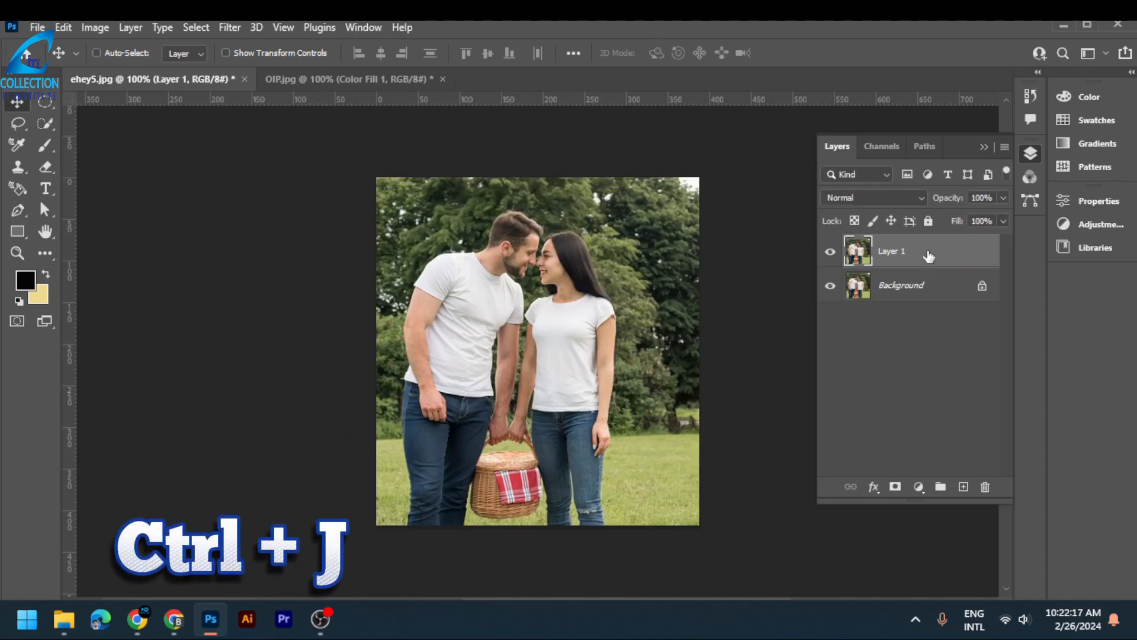
- Hide the original Background layer and make the duplicated photo layer active
{"action": "double_click", "coordinate": [894, 251]}
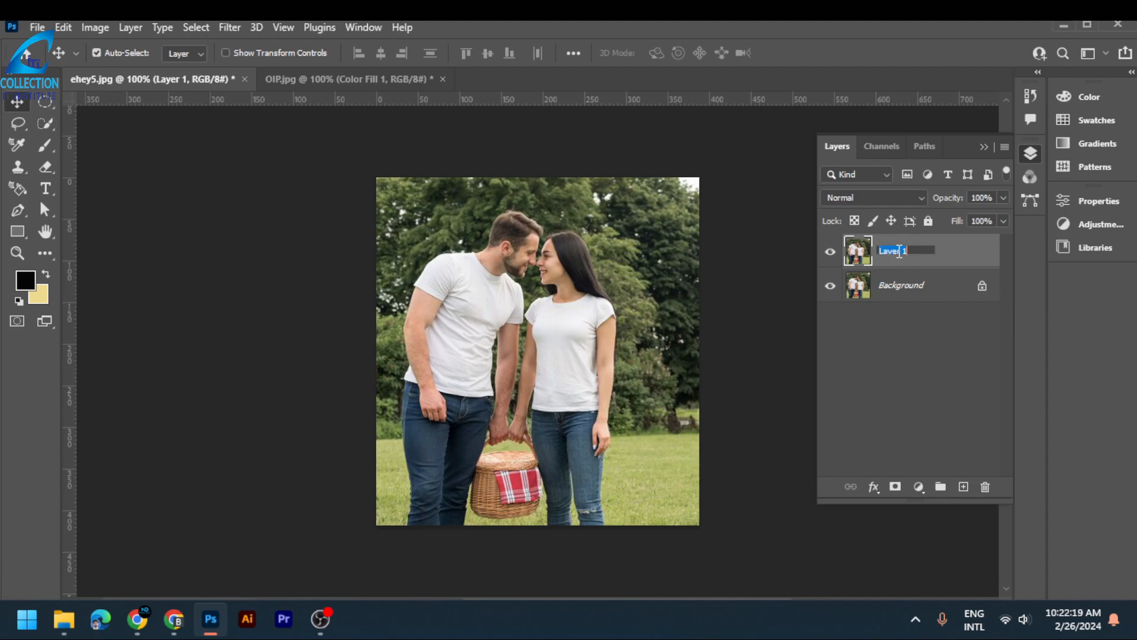
{"action": "left_click", "coordinate": [830, 285]}
{"action": "left_click", "coordinate": [830, 286]}
{"action": "left_click", "coordinate": [924, 289]}
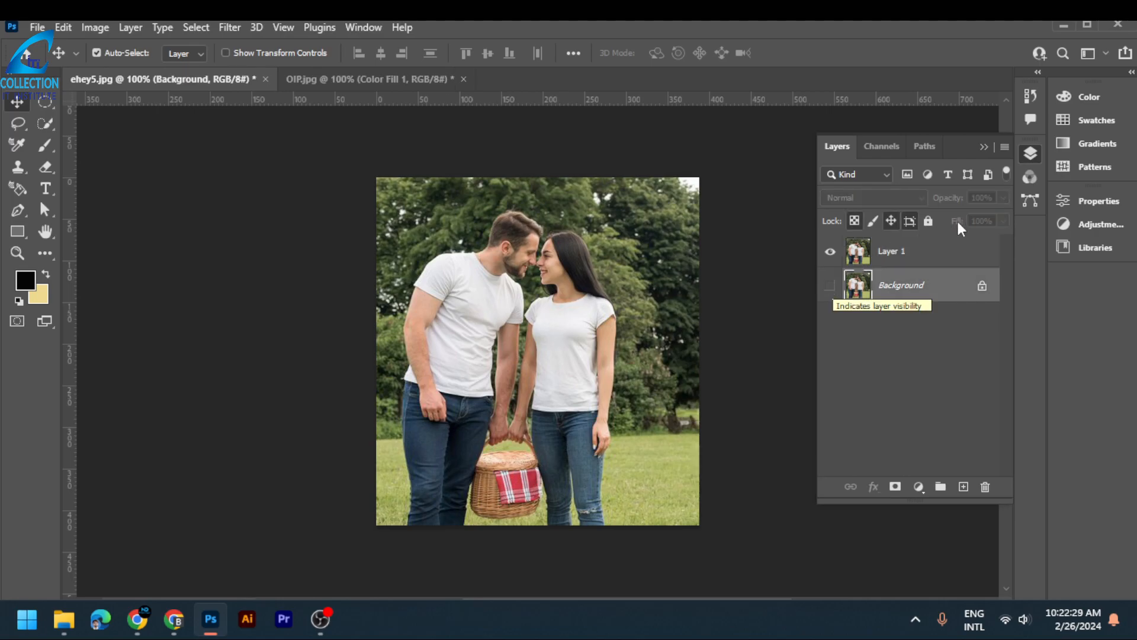
{"action": "left_click", "coordinate": [893, 252]}
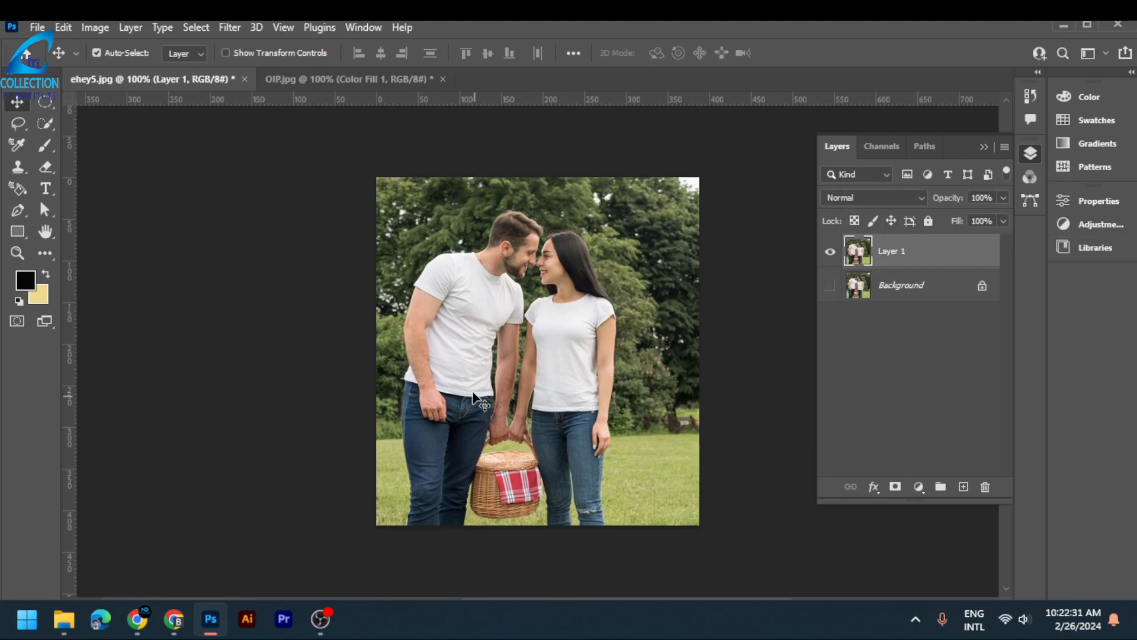
- Select the couple and their basket on the duplicated layer with the automatic Subject selection
{"action": "scroll", "coordinate": [474, 396], "scroll_direction": "up", "scroll_amount": 3}
{"action": "scroll", "coordinate": [553, 365], "scroll_direction": "down", "scroll_amount": 3}
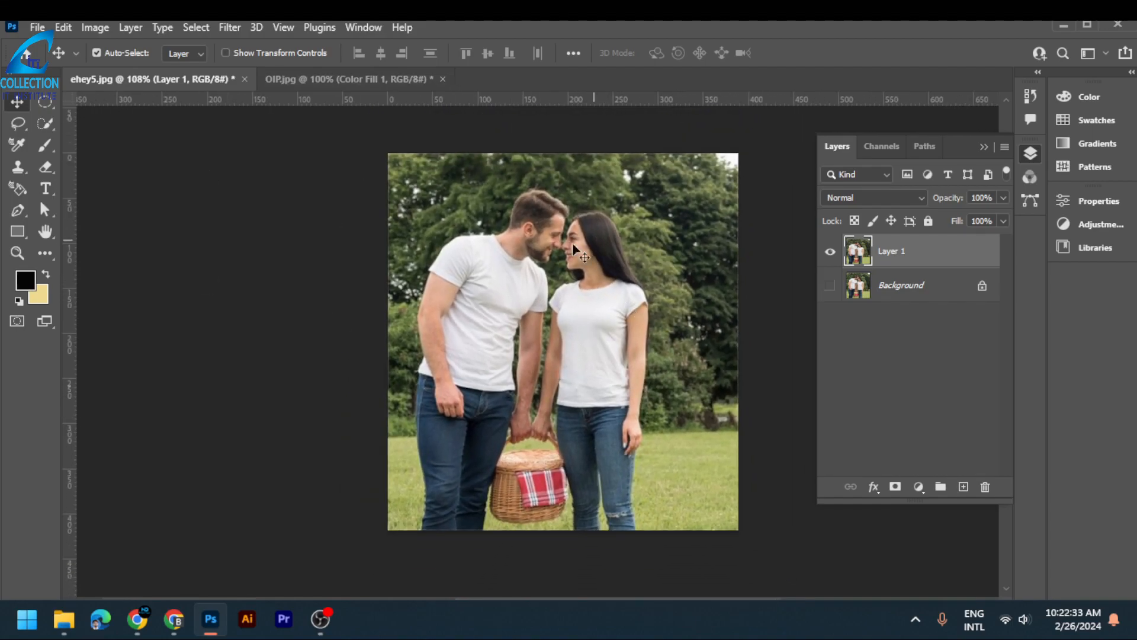
{"action": "scroll", "coordinate": [569, 279], "scroll_direction": "up", "scroll_amount": 1}
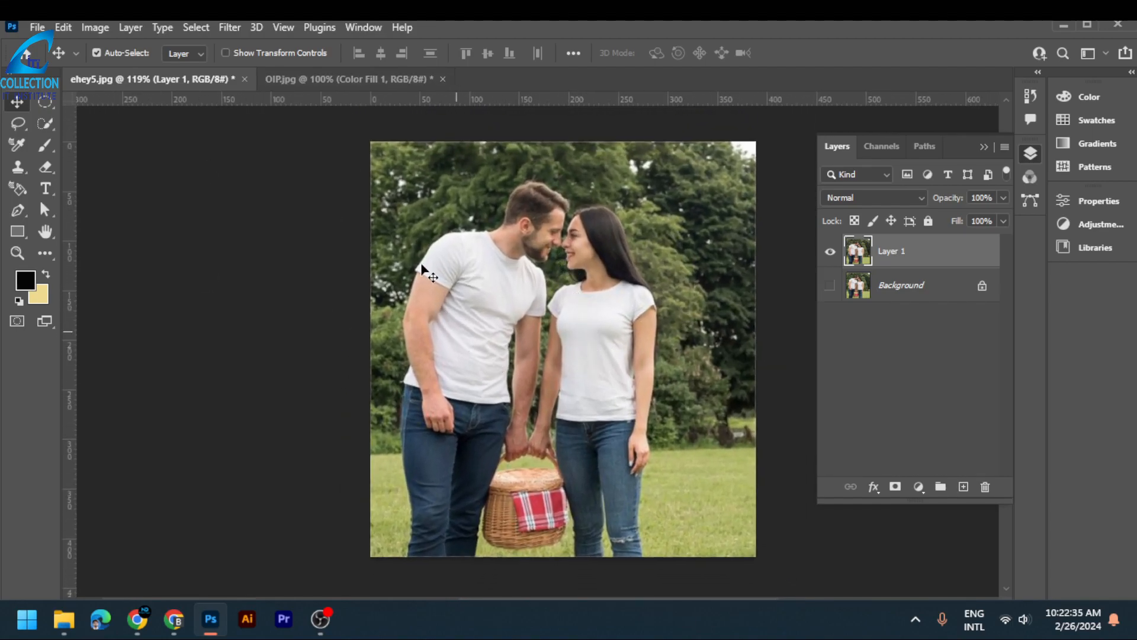
{"action": "left_click", "coordinate": [203, 24]}
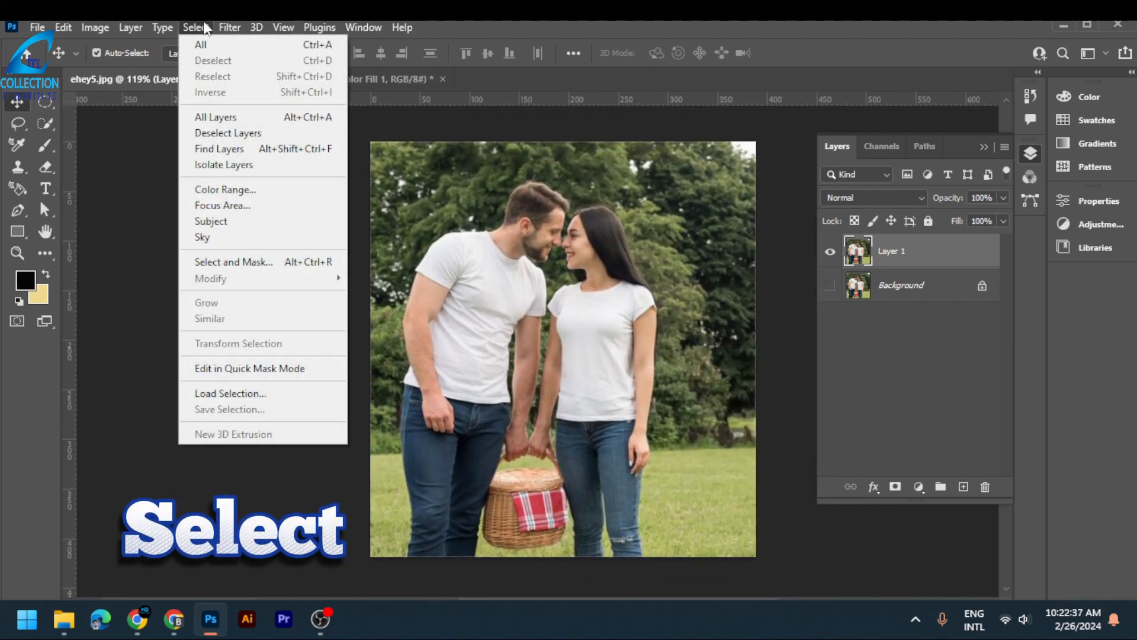
{"action": "left_click", "coordinate": [226, 226]}
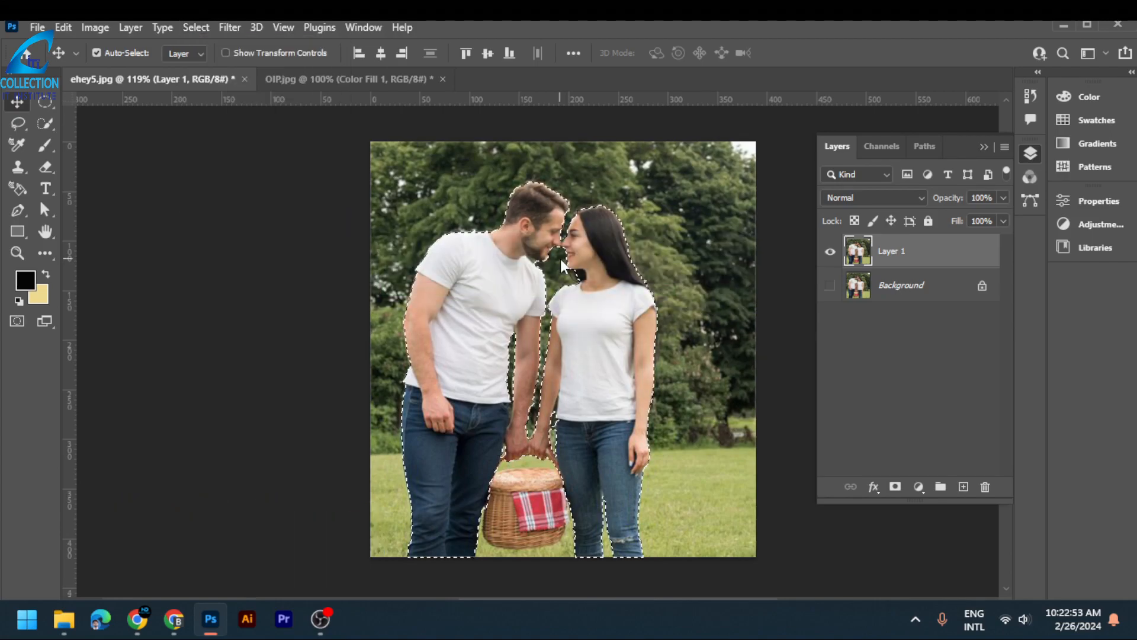
- Open the couple's selection in Select and Mask from the Quick Selection tool and set the red overlay's opacity to 79%
{"action": "scroll", "coordinate": [584, 327], "scroll_direction": "up", "scroll_amount": 3}
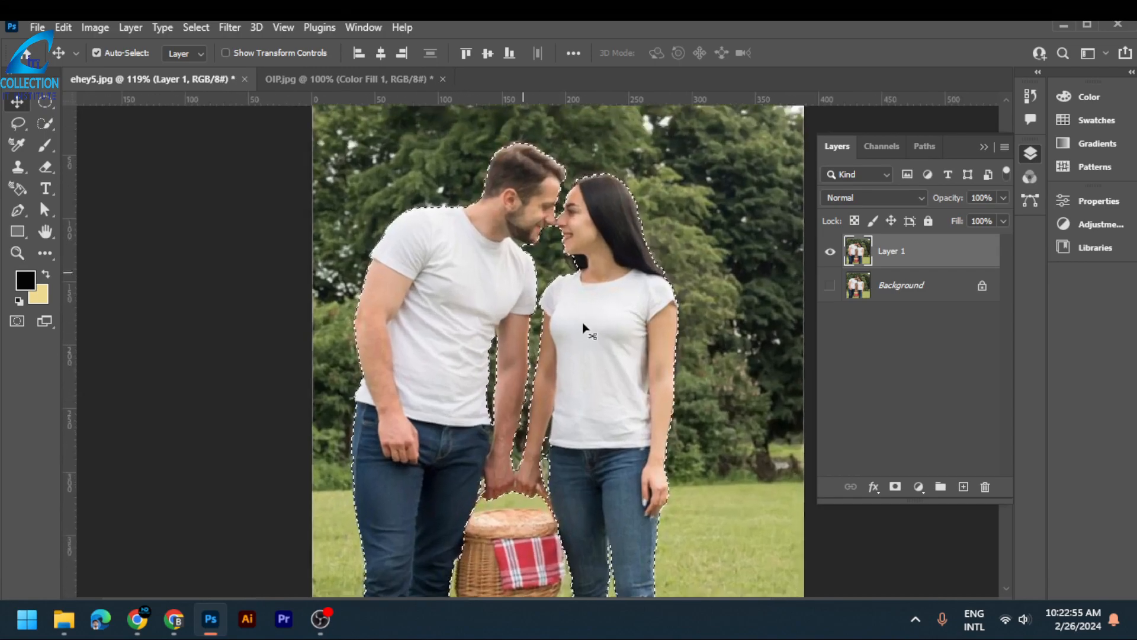
{"action": "scroll", "coordinate": [583, 326], "scroll_direction": "down", "scroll_amount": 2}
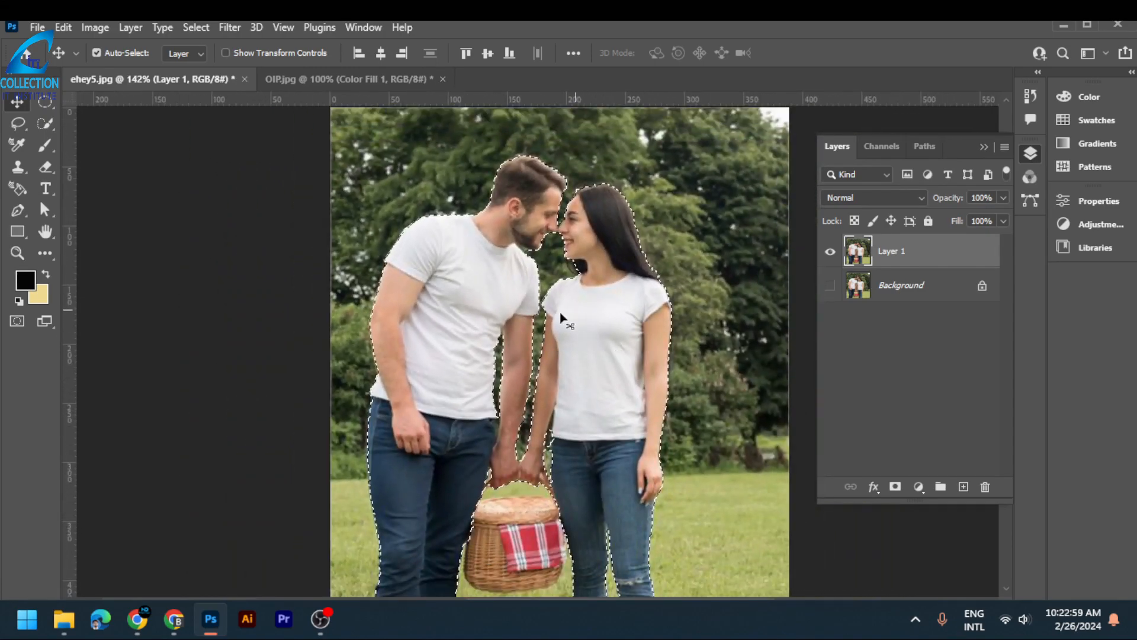
{"action": "scroll", "coordinate": [530, 306], "scroll_direction": "up", "scroll_amount": 3}
{"action": "scroll", "coordinate": [529, 302], "scroll_direction": "down", "scroll_amount": 2}
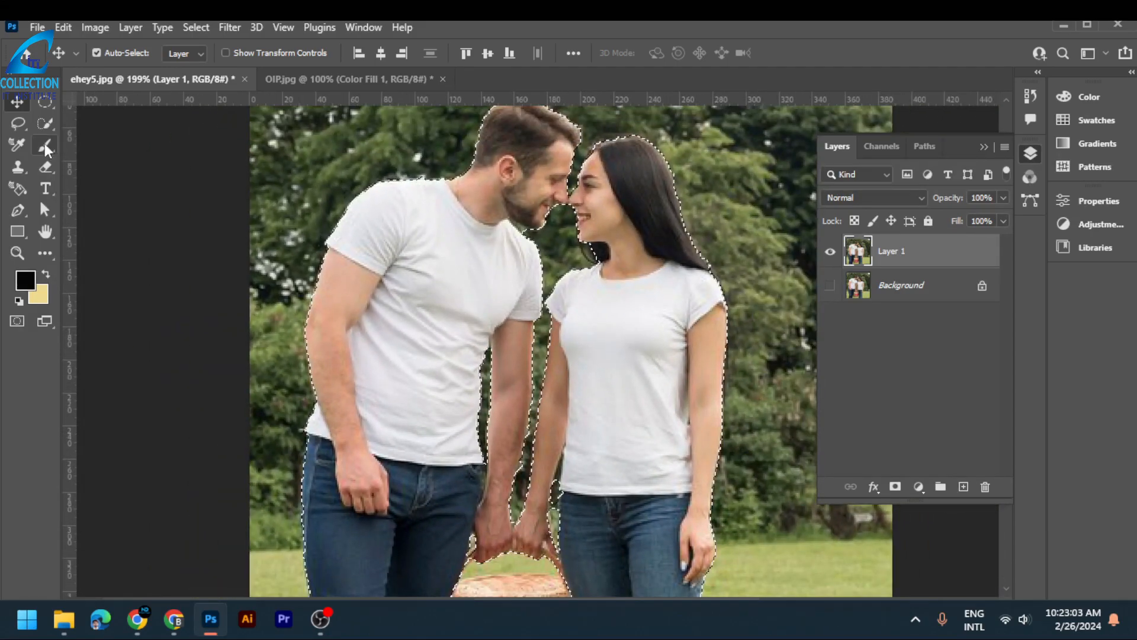
{"action": "left_click", "coordinate": [51, 122]}
{"action": "left_click", "coordinate": [121, 140]}
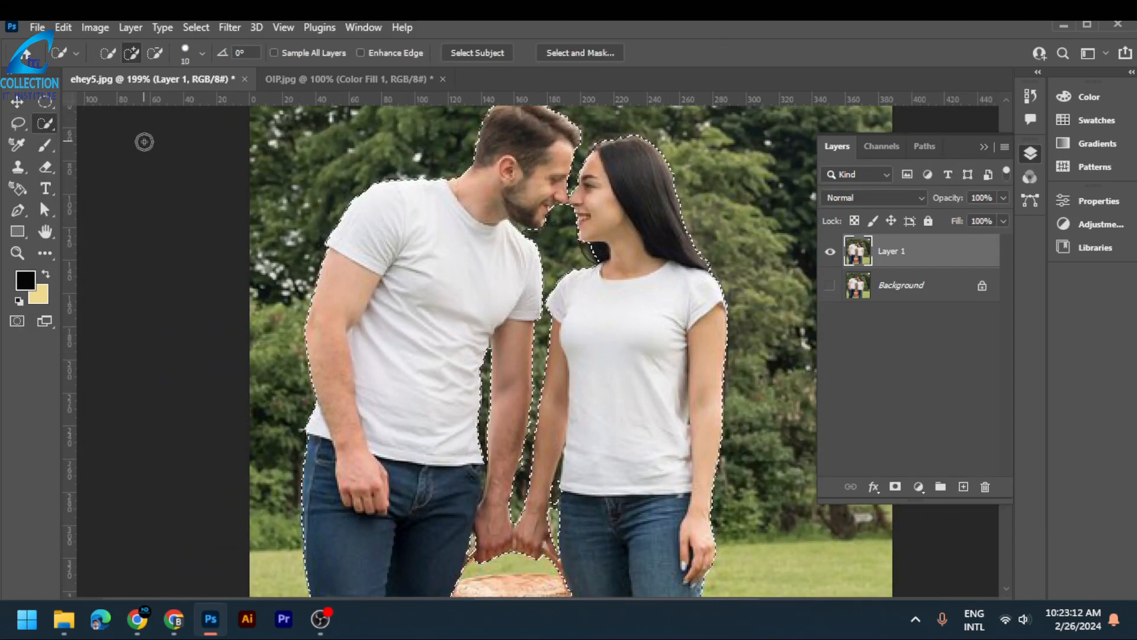
{"action": "left_click", "coordinate": [570, 53]}
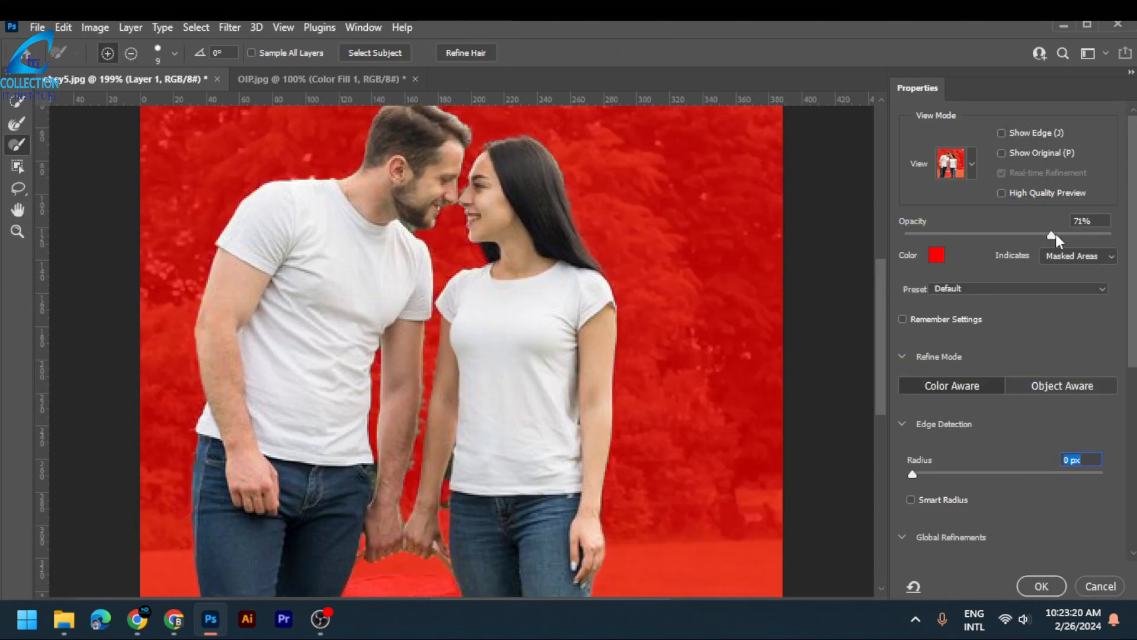
{"action": "left_click_drag", "start_coordinate": [1052, 235], "coordinate": [1068, 235]}
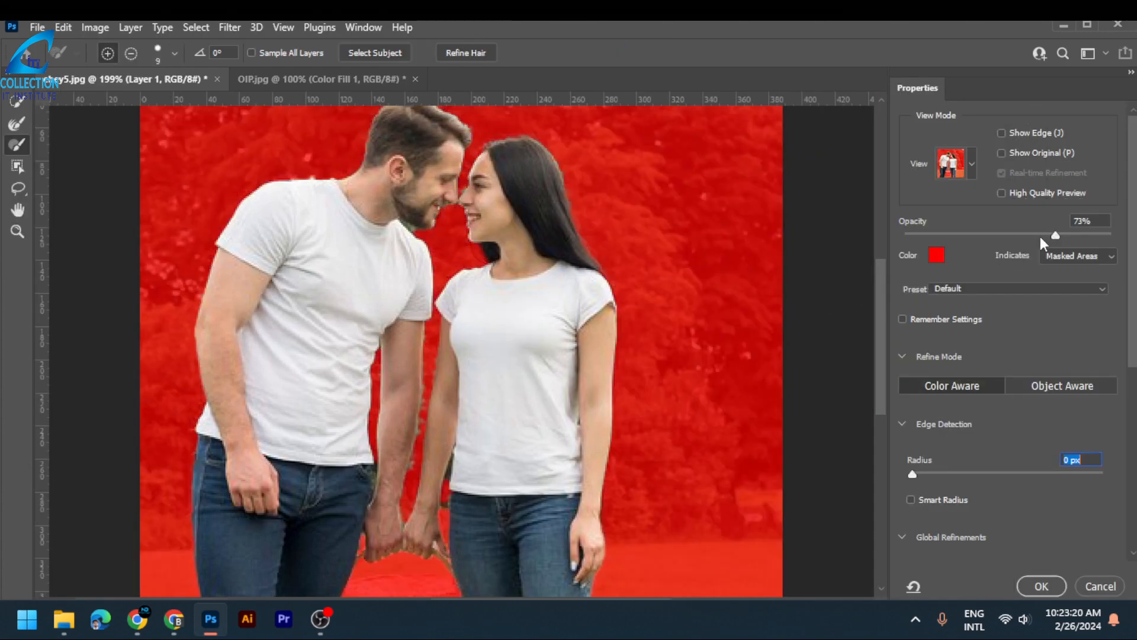
- Keep the Overlay view, set the red overlay's opacity to 66% and accept the couple's refined selection
{"action": "left_click", "coordinate": [972, 162]}
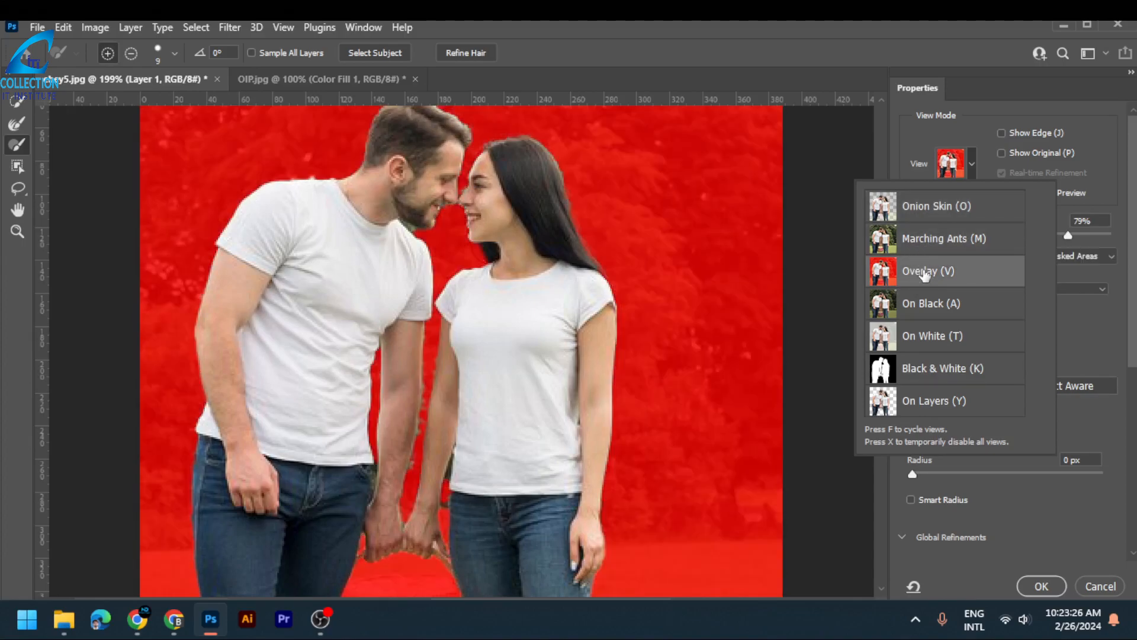
{"action": "left_click", "coordinate": [979, 165]}
{"action": "left_click_drag", "start_coordinate": [1068, 237], "coordinate": [1043, 234]}
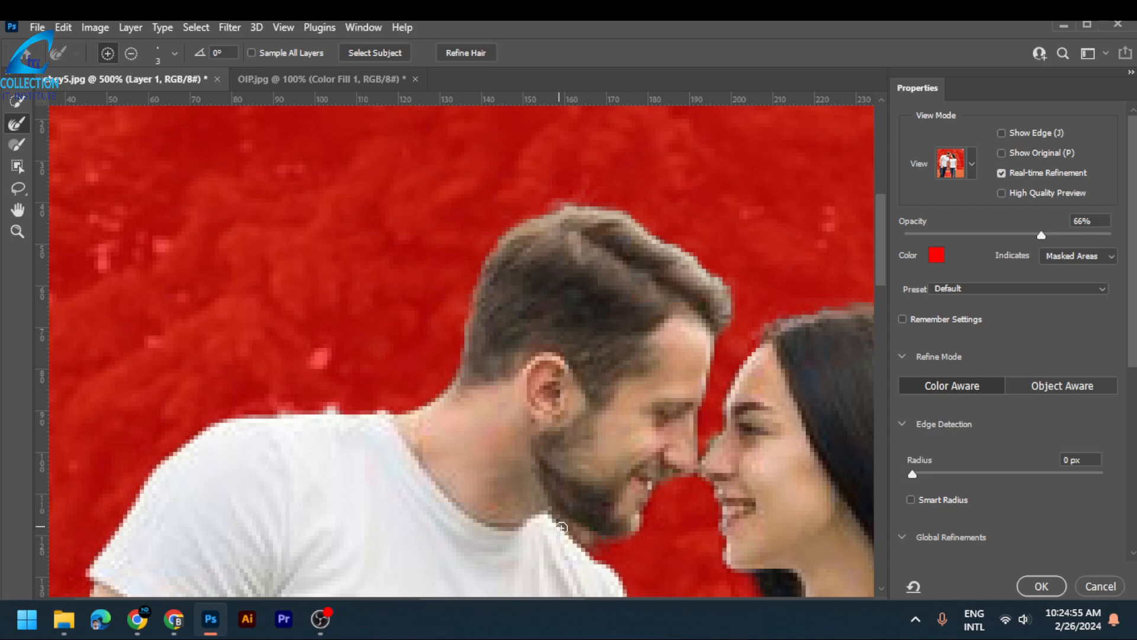
{"action": "left_click", "coordinate": [1042, 587]}
- Copy the selected couple from the photo onto a new layer
{"action": "scroll", "coordinate": [470, 287], "scroll_direction": "down", "scroll_amount": 2}
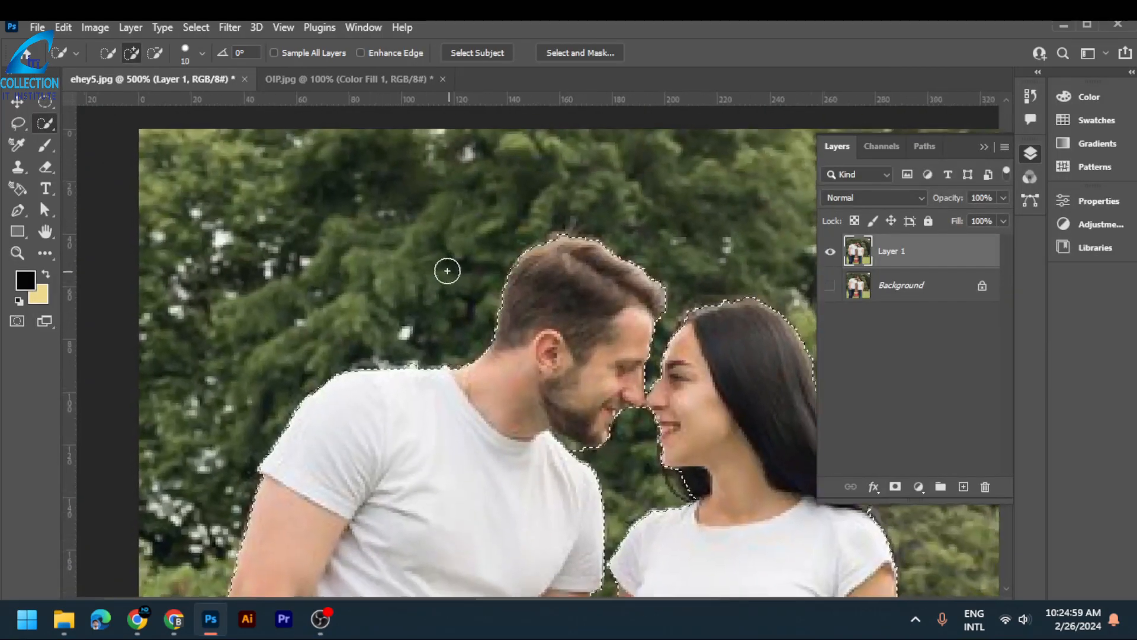
{"action": "scroll", "coordinate": [447, 270], "scroll_direction": "down", "scroll_amount": 5}
{"action": "left_click_drag", "start_coordinate": [616, 473], "coordinate": [579, 371]}
{"action": "scroll", "coordinate": [553, 368], "scroll_direction": "down", "scroll_amount": 2}
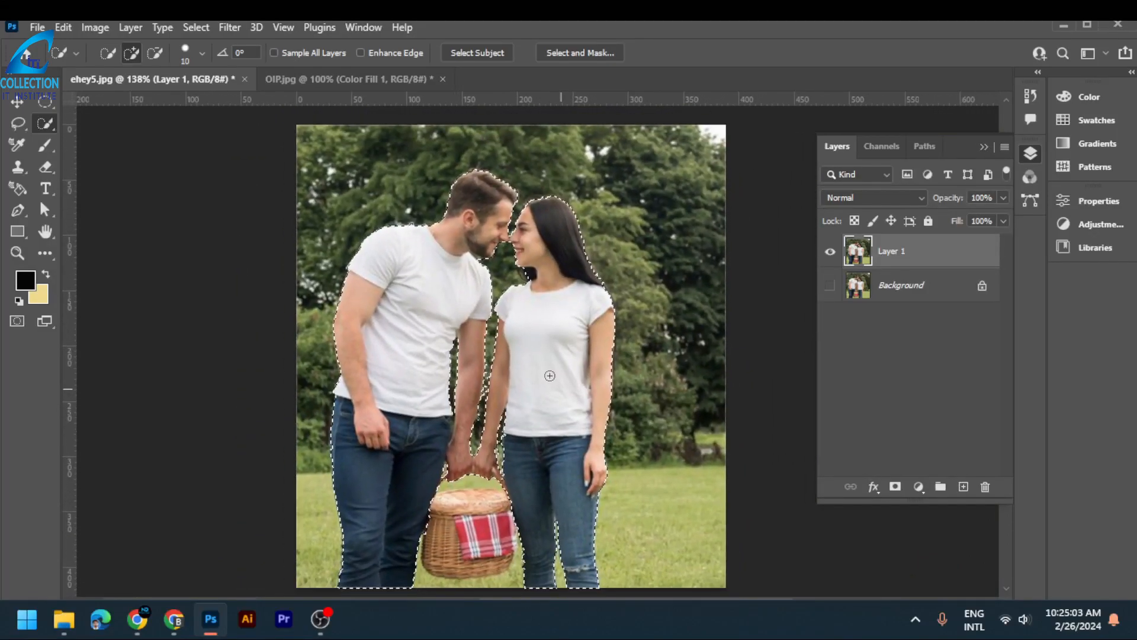
{"action": "scroll", "coordinate": [550, 377], "scroll_direction": "down", "scroll_amount": 1}
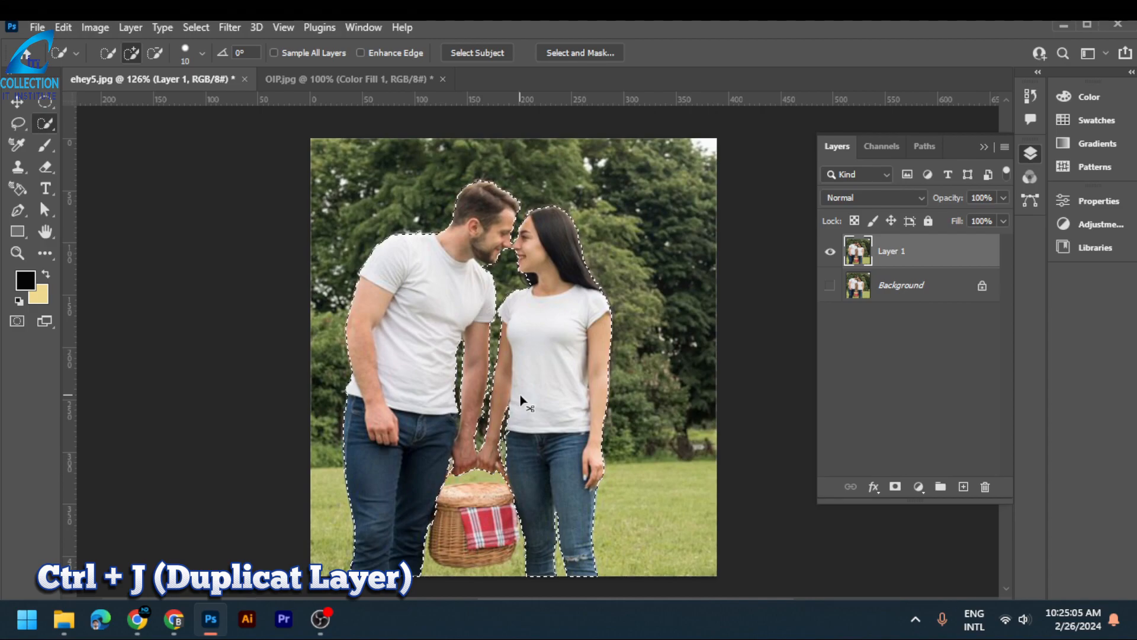
{"action": "key", "text": "ctrl+j"}
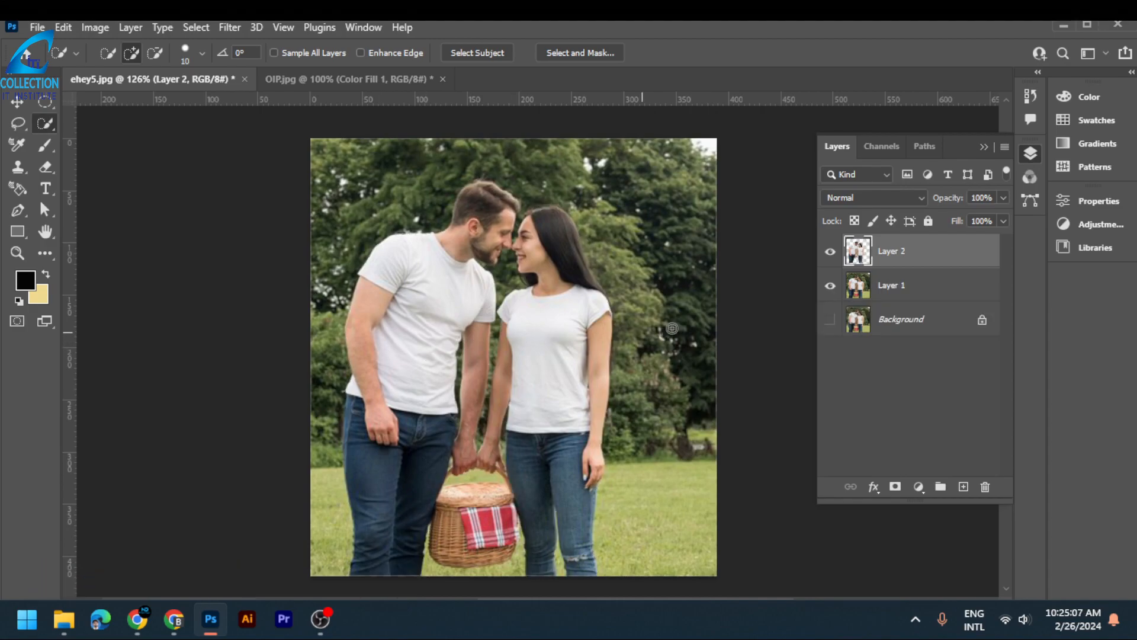
- Hide Layer 1, try moving the cut-out couple on the canvas, and bring Layer 1 back
{"action": "left_click", "coordinate": [830, 285]}
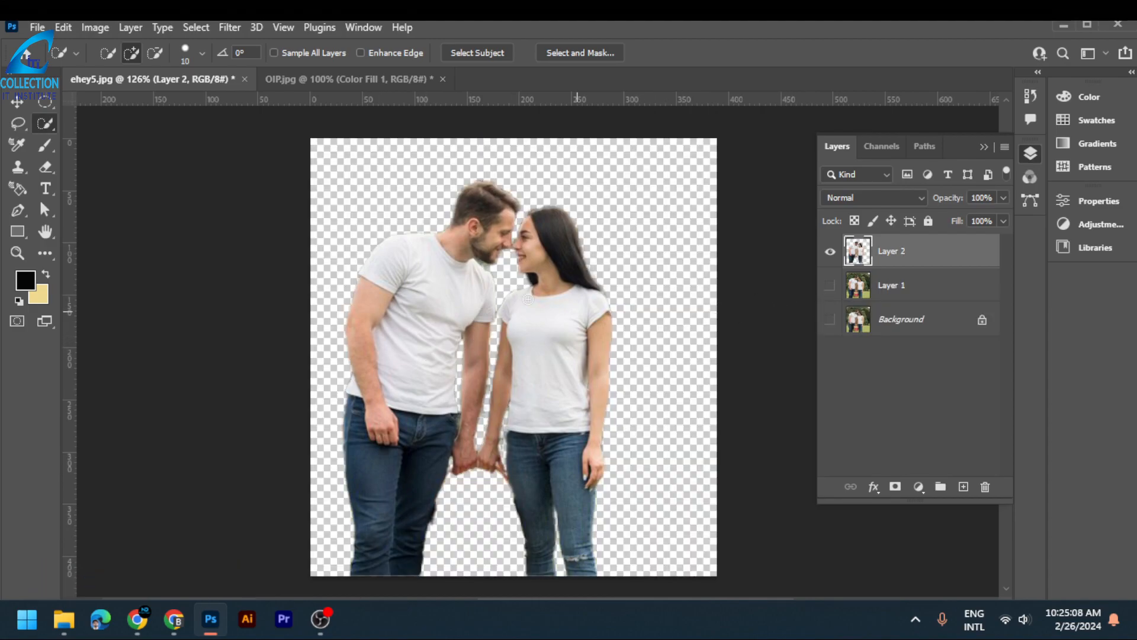
{"action": "left_click", "coordinate": [18, 102]}
{"action": "left_click_drag", "start_coordinate": [432, 423], "coordinate": [513, 406]}
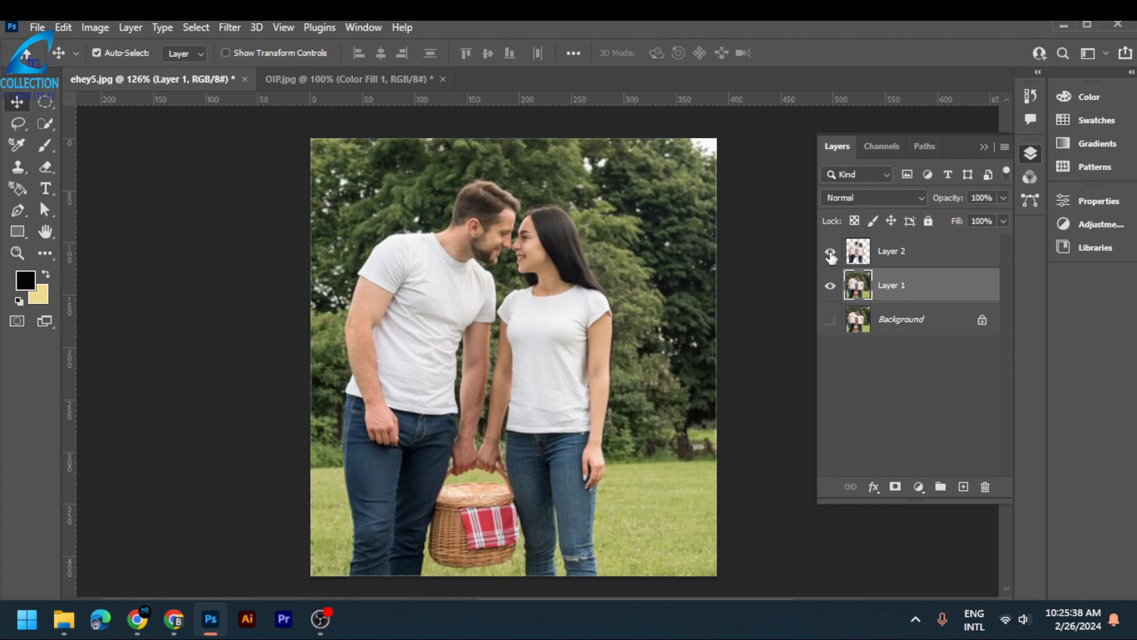
{"action": "left_click", "coordinate": [830, 286]}
- Apply a Motion Blur to Layer 1 with an angle of 20° and a distance of 10 pixels
{"action": "left_click", "coordinate": [229, 27]}
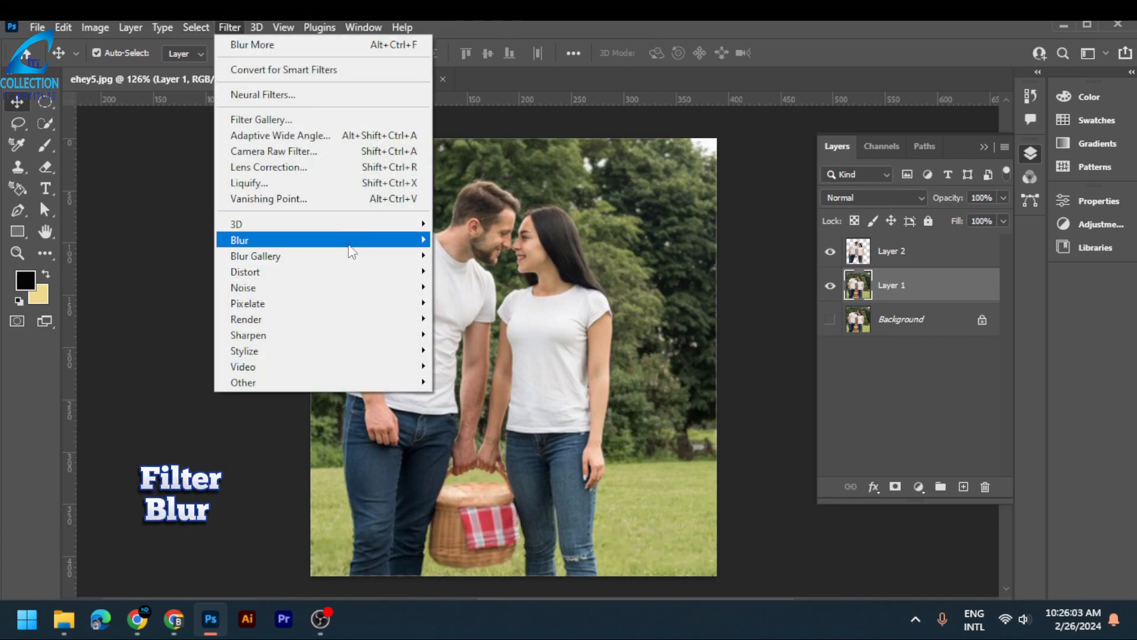
{"action": "mouse_move", "coordinate": [353, 242]}
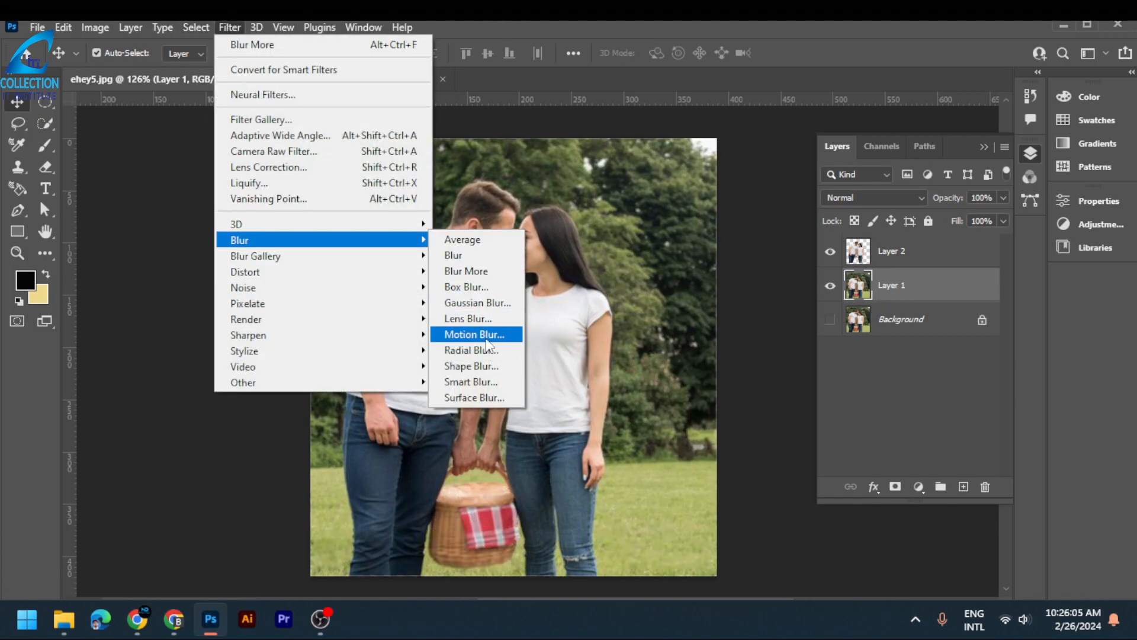
{"action": "left_click", "coordinate": [474, 335]}
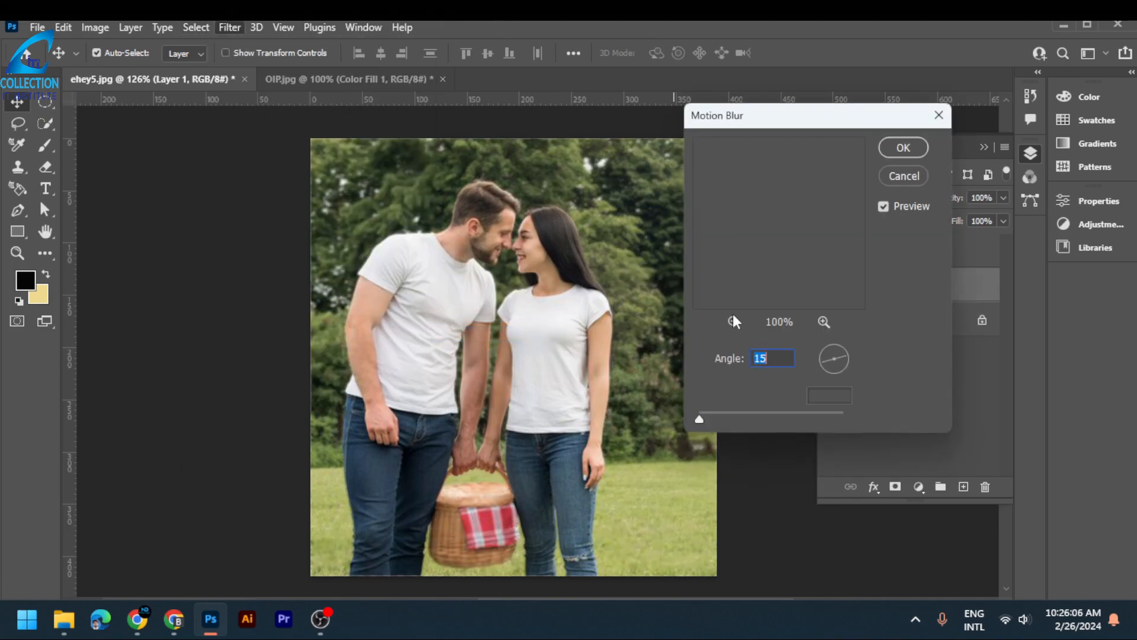
{"action": "left_click", "coordinate": [829, 396]}
{"action": "type", "text": "10"}
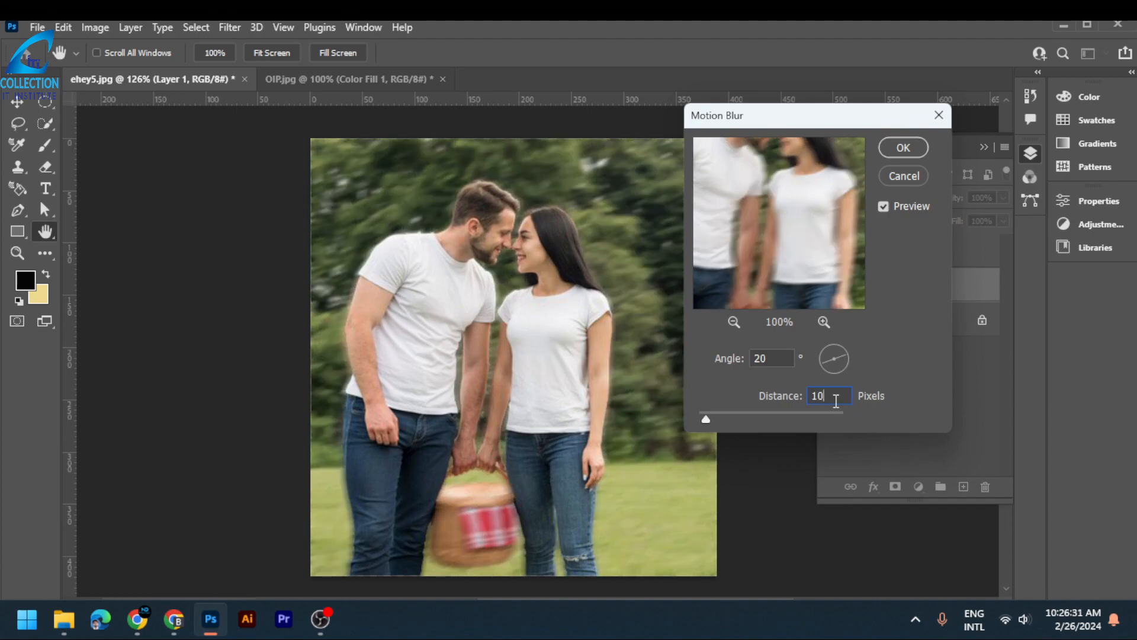
{"action": "left_click", "coordinate": [903, 148]}
{"action": "scroll", "coordinate": [606, 354], "scroll_direction": "up", "scroll_amount": 2}
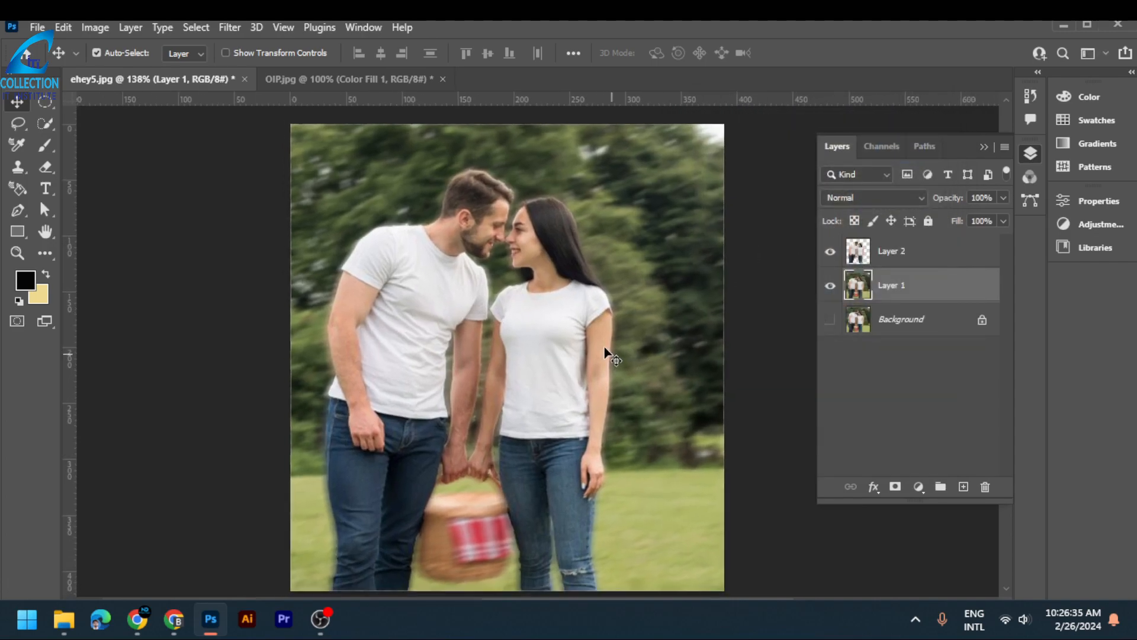
{"action": "scroll", "coordinate": [606, 355], "scroll_direction": "down", "scroll_amount": 3}
- Show the Background layer and toggle Layer 1's visibility to compare the photo with and without the motion blur
{"action": "left_click", "coordinate": [830, 320]}
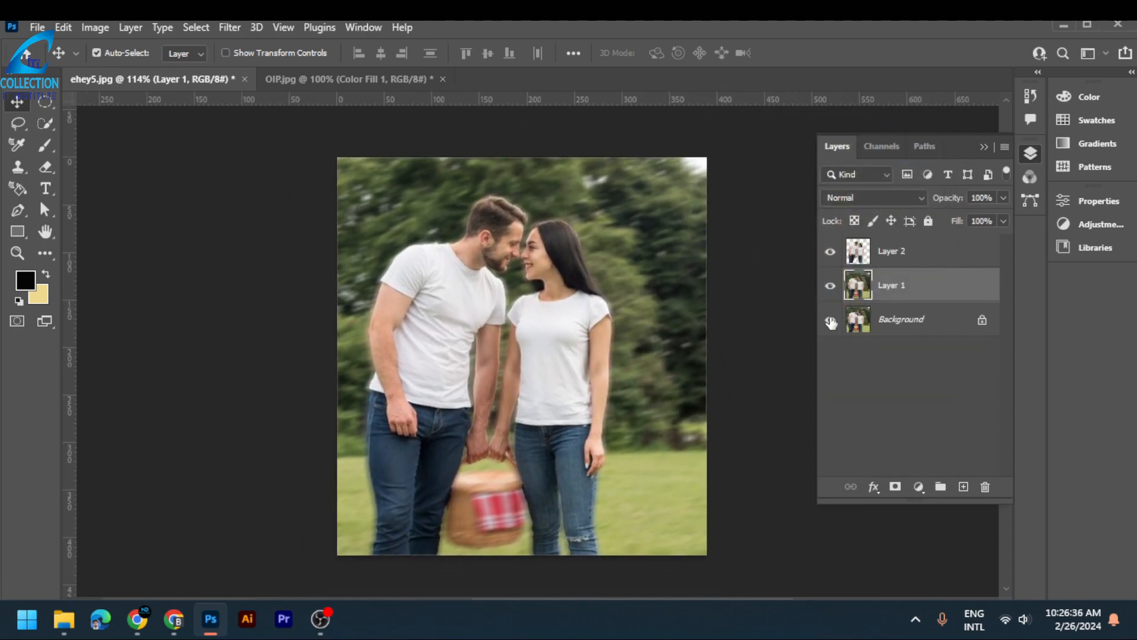
{"action": "left_click", "coordinate": [831, 286]}
{"action": "left_click", "coordinate": [831, 287]}
{"action": "left_click", "coordinate": [831, 287]}
{"action": "left_click", "coordinate": [831, 286]}
{"action": "left_click", "coordinate": [831, 287]}
{"action": "left_click", "coordinate": [831, 287]}
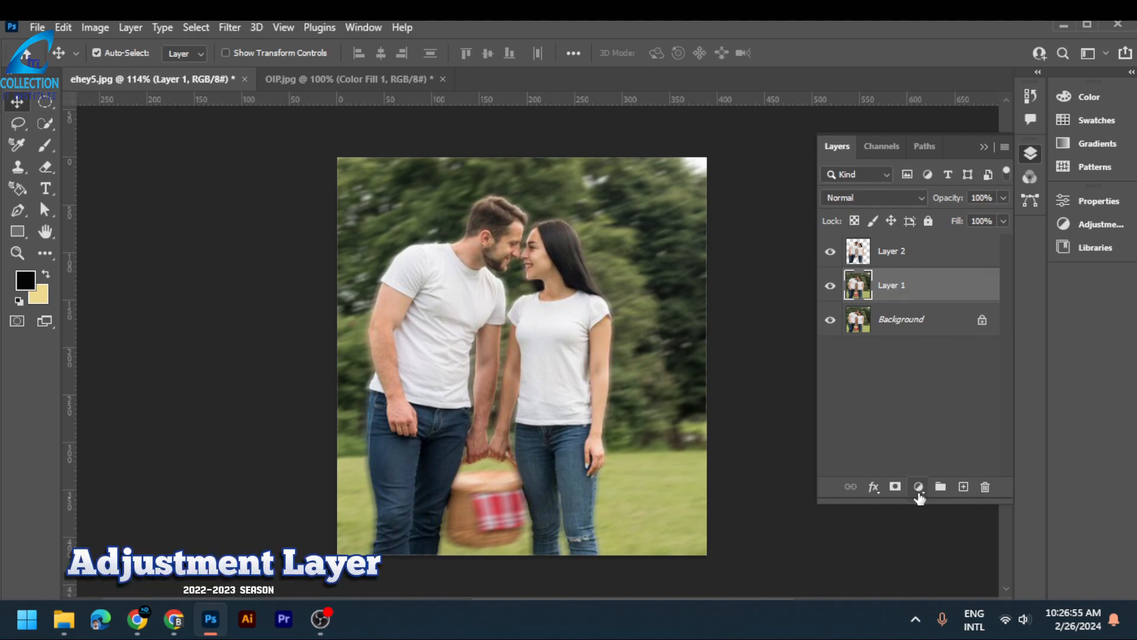
- Add a light pink solid color fill (#fad1d1) above Layer 1 and set its blend mode to Darken
{"action": "left_click", "coordinate": [918, 489]}
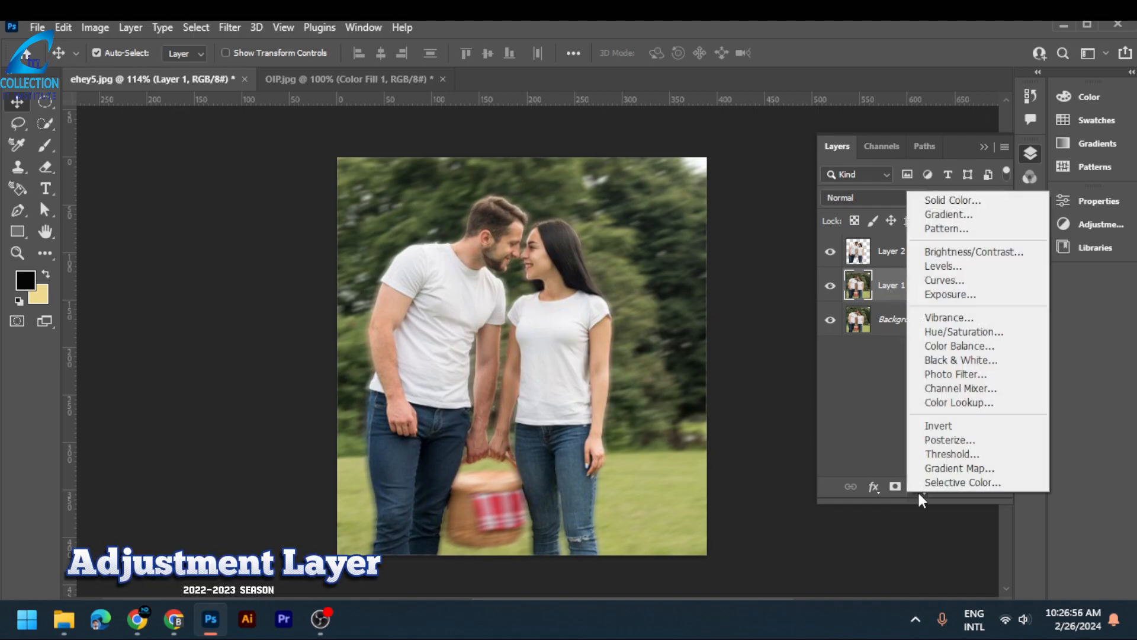
{"action": "left_click", "coordinate": [941, 204]}
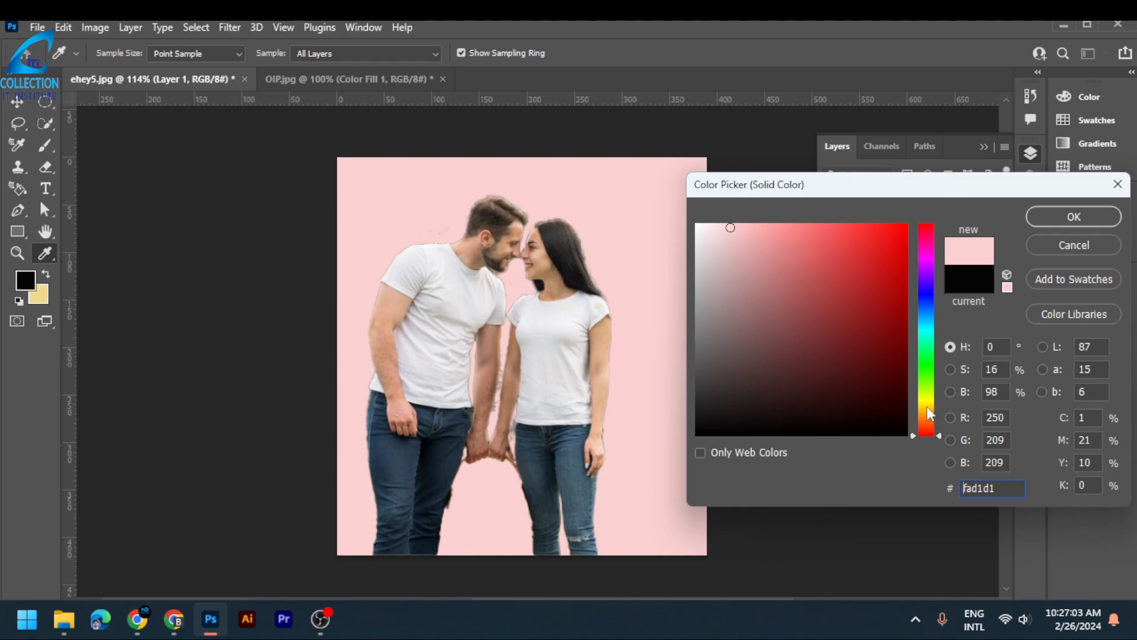
{"action": "left_click", "coordinate": [731, 227]}
{"action": "left_click", "coordinate": [1074, 216]}
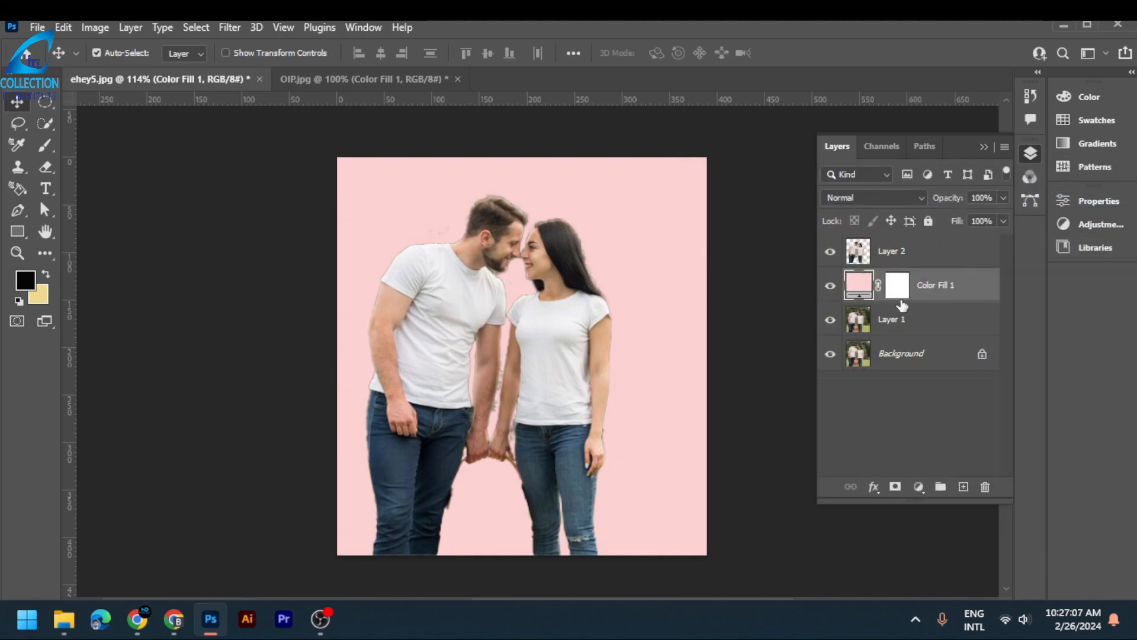
{"action": "left_click", "coordinate": [921, 199]}
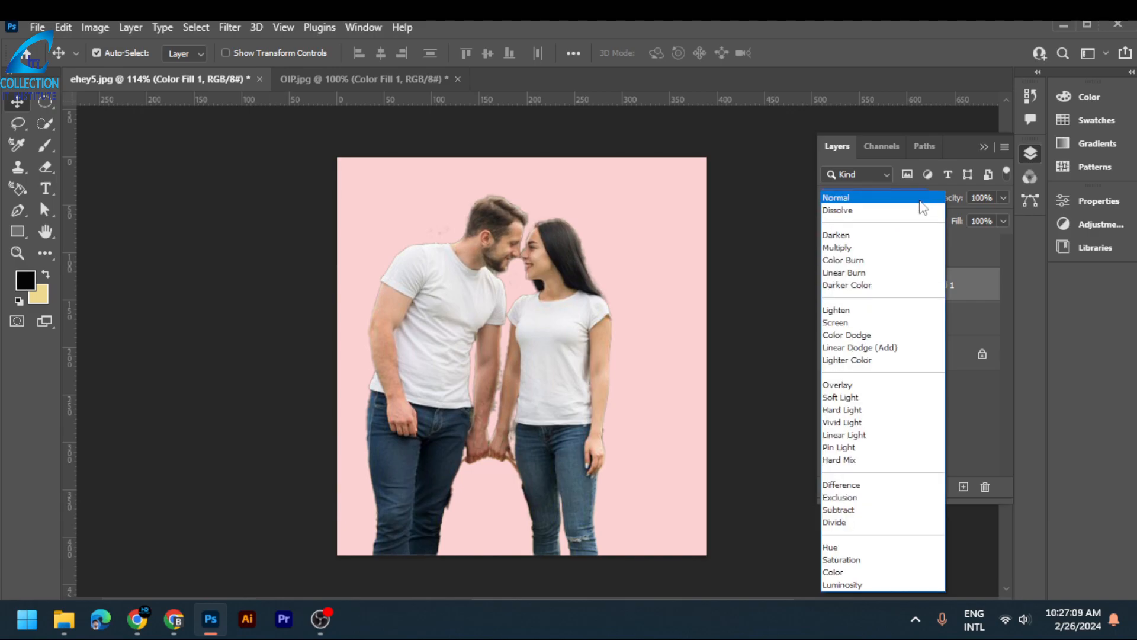
{"action": "left_click", "coordinate": [880, 237]}
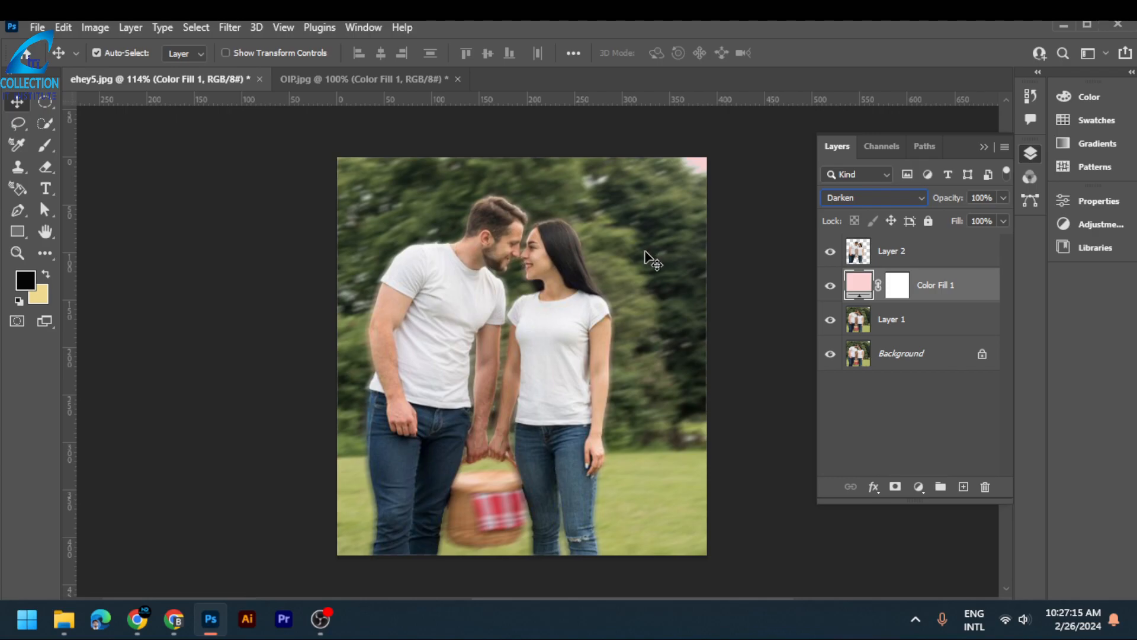
- Group the pink color fill with Layer 1 and name the group img
{"action": "left_click", "coordinate": [966, 261]}
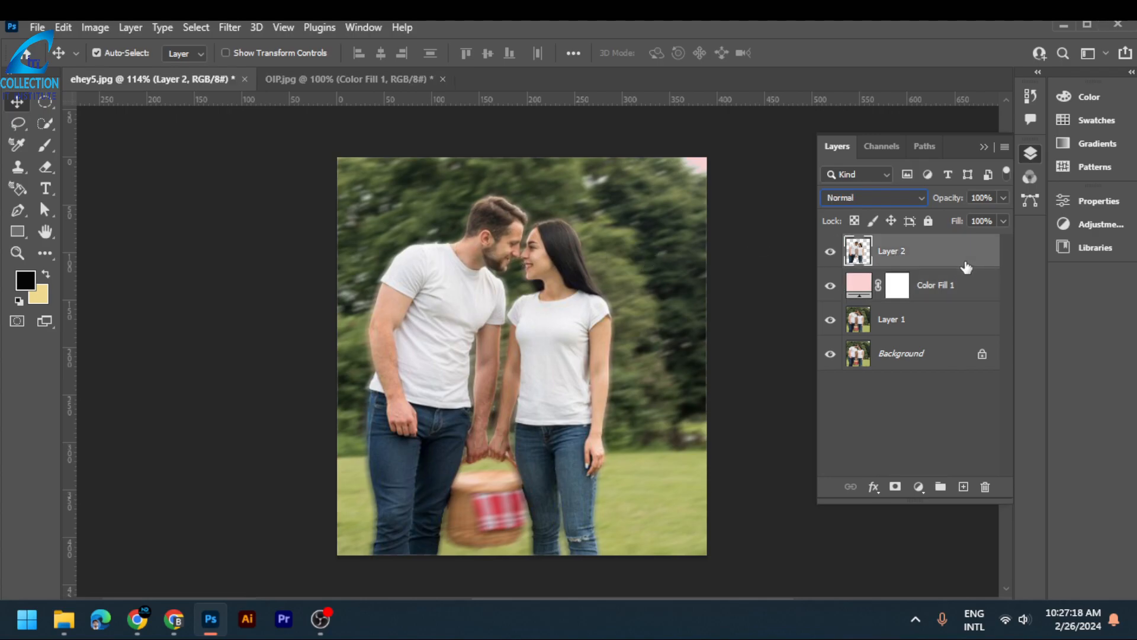
{"action": "left_click", "coordinate": [924, 287]}
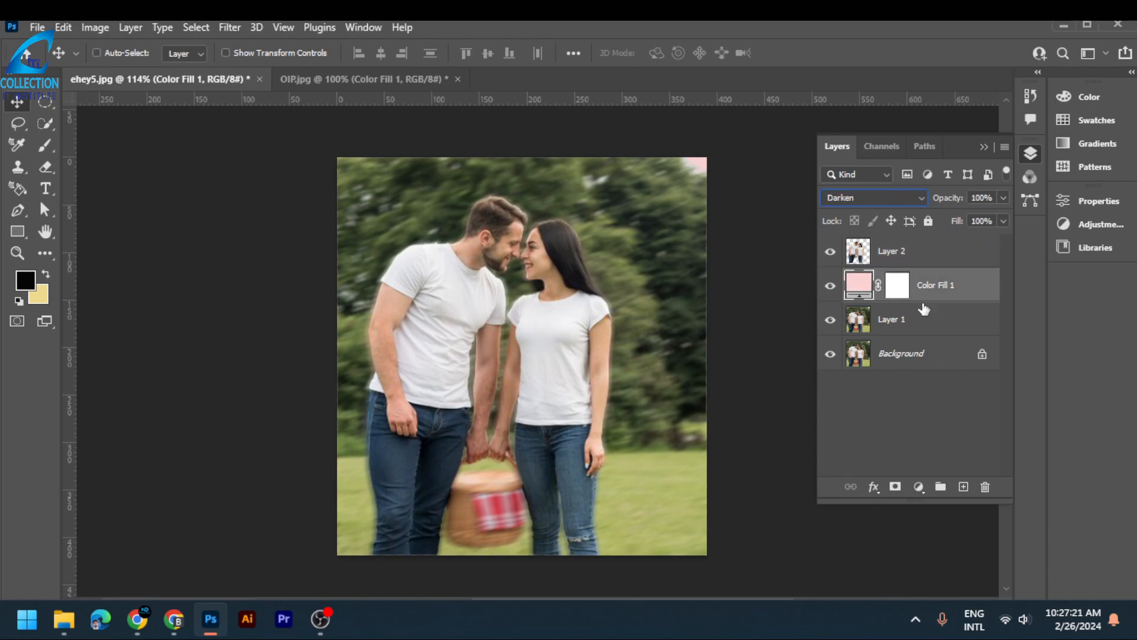
{"action": "left_click", "coordinate": [917, 319], "text": "ctrl"}
{"action": "key", "text": "ctrl+g"}
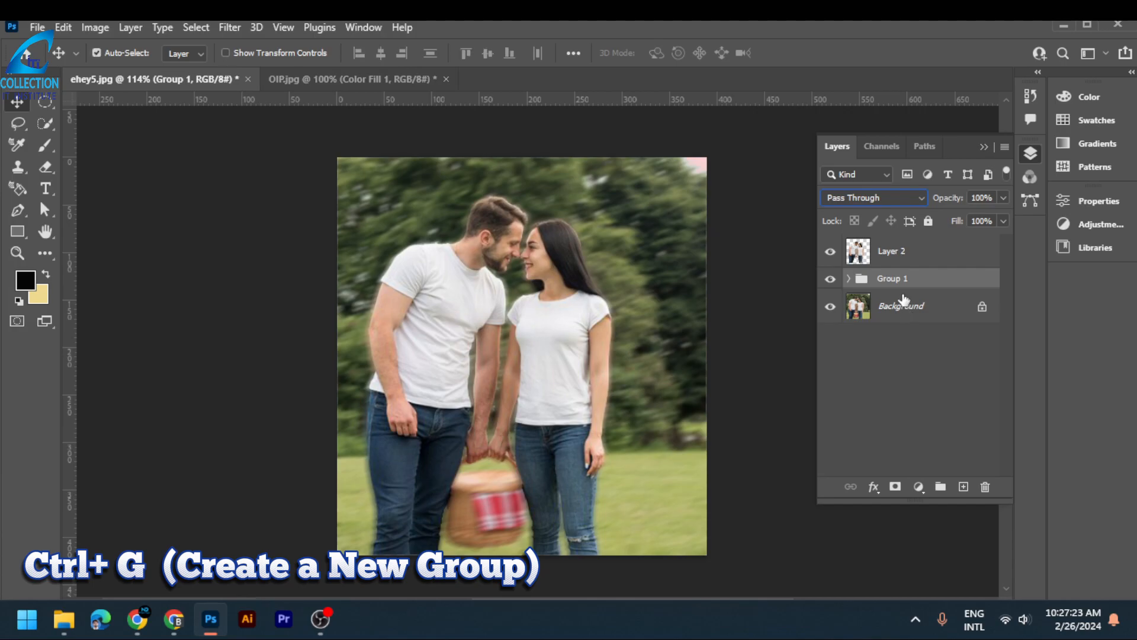
{"action": "double_click", "coordinate": [902, 280]}
{"action": "key", "text": "BackSpace"}
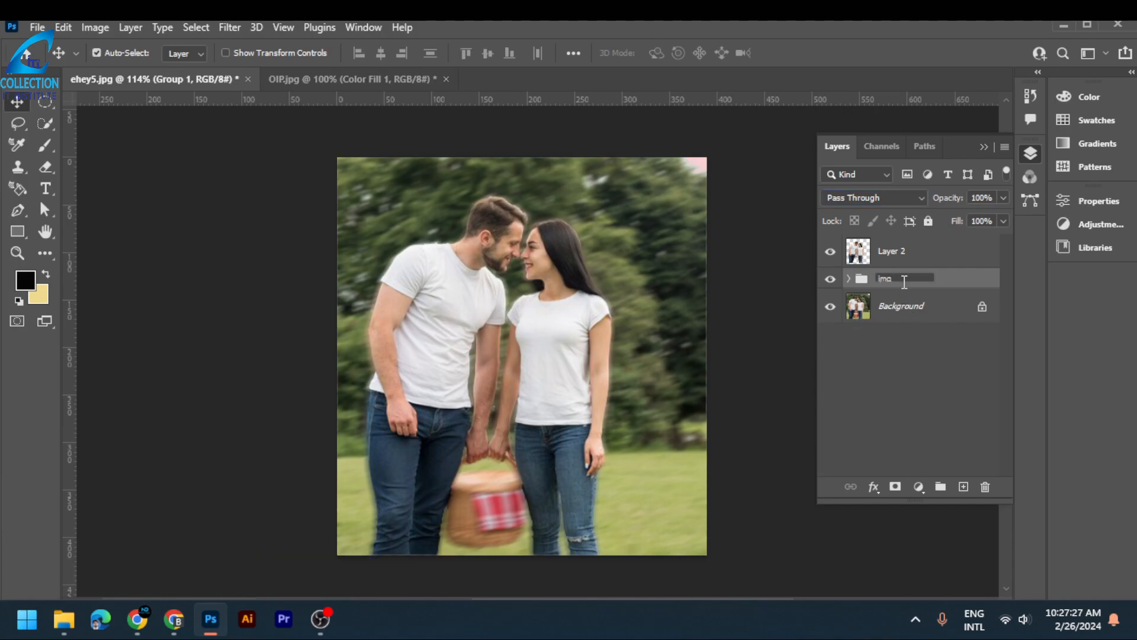
{"action": "type", "text": "img"}
{"action": "key", "text": "Return"}
- Select the man's and woman's white T-shirts on Layer 2 with the Quick Selection tool
{"action": "left_click", "coordinate": [905, 254]}
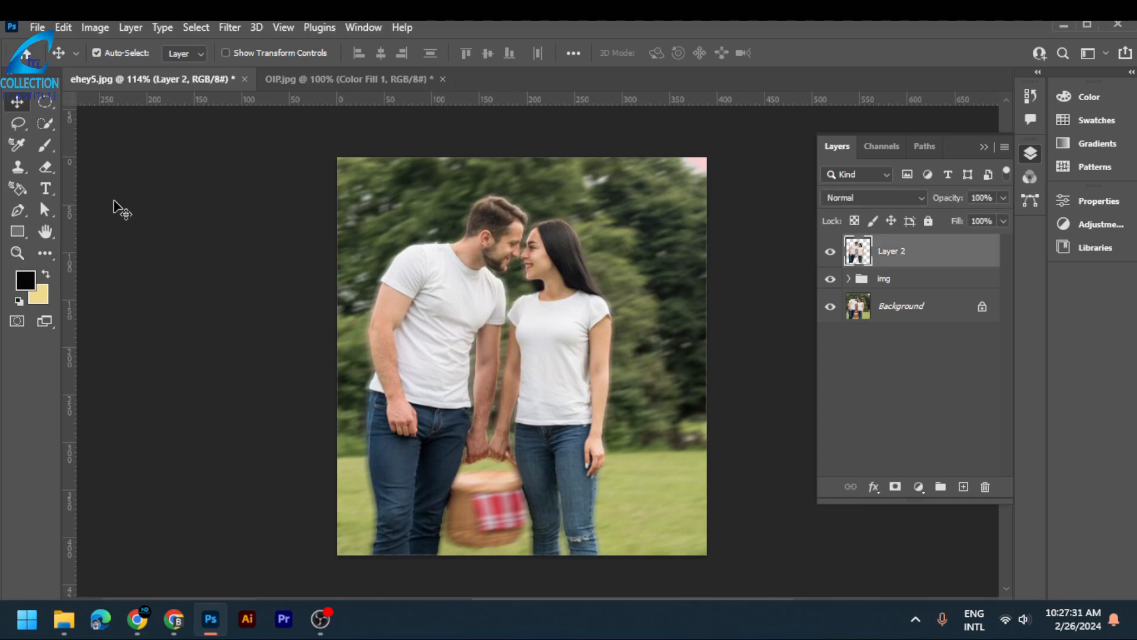
{"action": "left_click", "coordinate": [46, 124]}
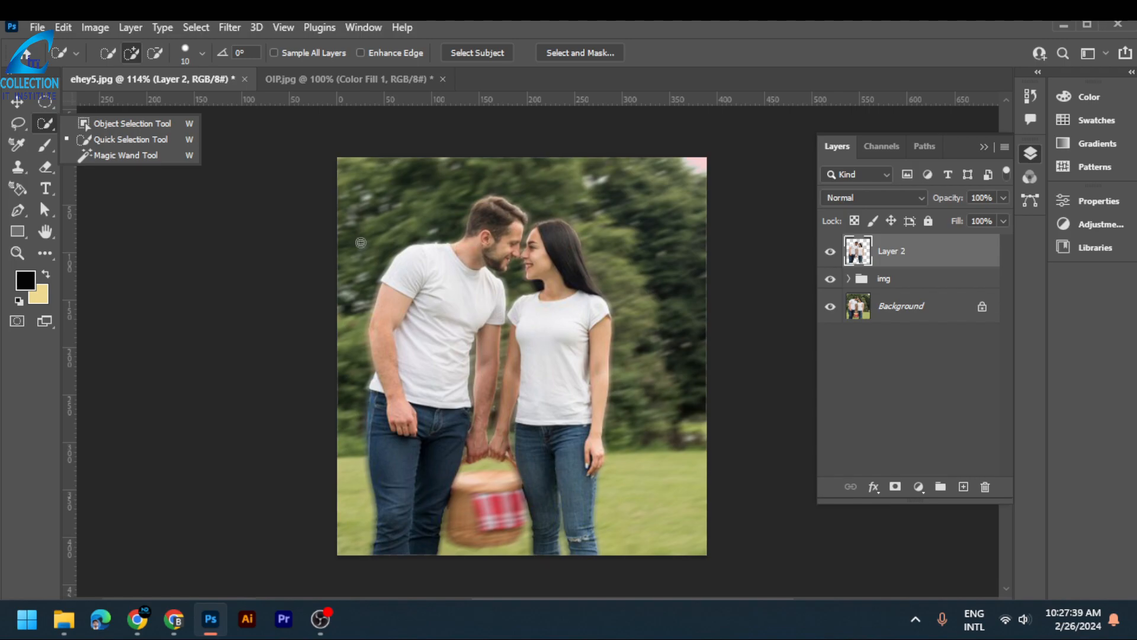
{"action": "left_click", "coordinate": [97, 141]}
{"action": "left_click_drag", "start_coordinate": [414, 269], "coordinate": [438, 362]}
{"action": "mouse_move", "coordinate": [546, 353]}
{"action": "left_mouse_down"}
{"action": "mouse_move", "coordinate": [556, 328]}
{"action": "mouse_move", "coordinate": [572, 379]}
{"action": "left_mouse_up"}
{"action": "scroll", "coordinate": [535, 308], "scroll_direction": "up", "scroll_amount": 6}
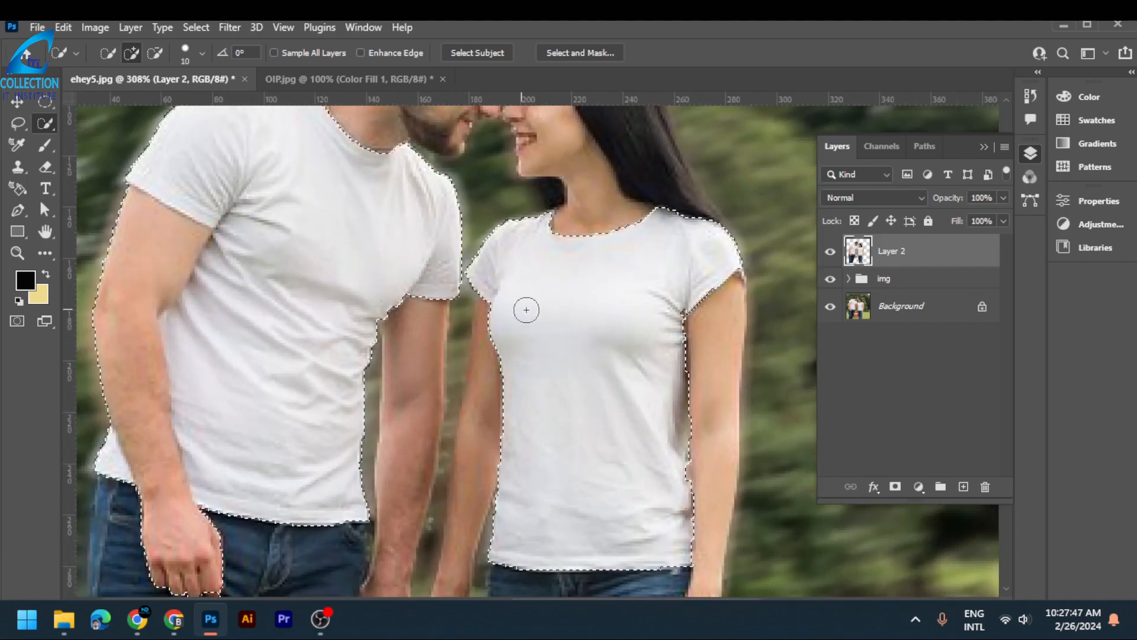
{"action": "scroll", "coordinate": [531, 309], "scroll_direction": "down", "scroll_amount": 1}
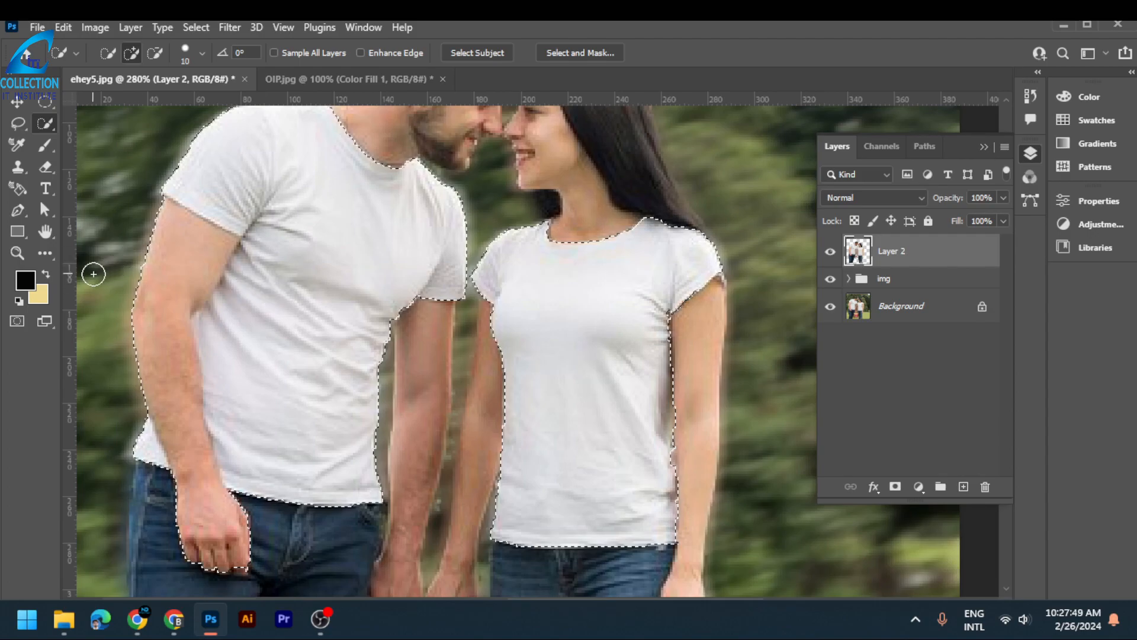
- Subtract the man's forearm and hand from the shirt selection and add the missed shirt edges beside his arm with a smaller brush
{"action": "left_click", "coordinate": [155, 52]}
{"action": "mouse_move", "coordinate": [173, 229]}
{"action": "left_mouse_down"}
{"action": "mouse_move", "coordinate": [171, 308]}
{"action": "mouse_move", "coordinate": [169, 399]}
{"action": "mouse_move", "coordinate": [189, 473]}
{"action": "mouse_move", "coordinate": [217, 499]}
{"action": "left_mouse_up"}
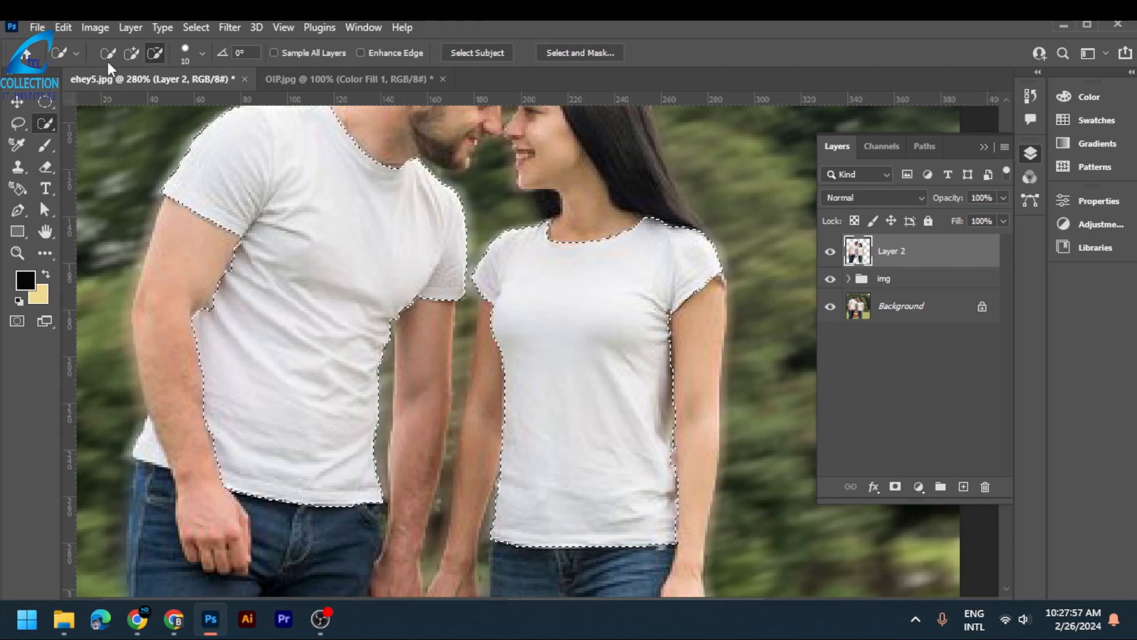
{"action": "left_click", "coordinate": [131, 53]}
{"action": "key", "text": "bracketleft"}
{"action": "key", "text": "bracketleft"}
{"action": "key", "text": "bracketleft"}
{"action": "key", "text": "bracketleft"}
{"action": "key", "text": "bracketleft"}
{"action": "key", "text": "bracketleft"}
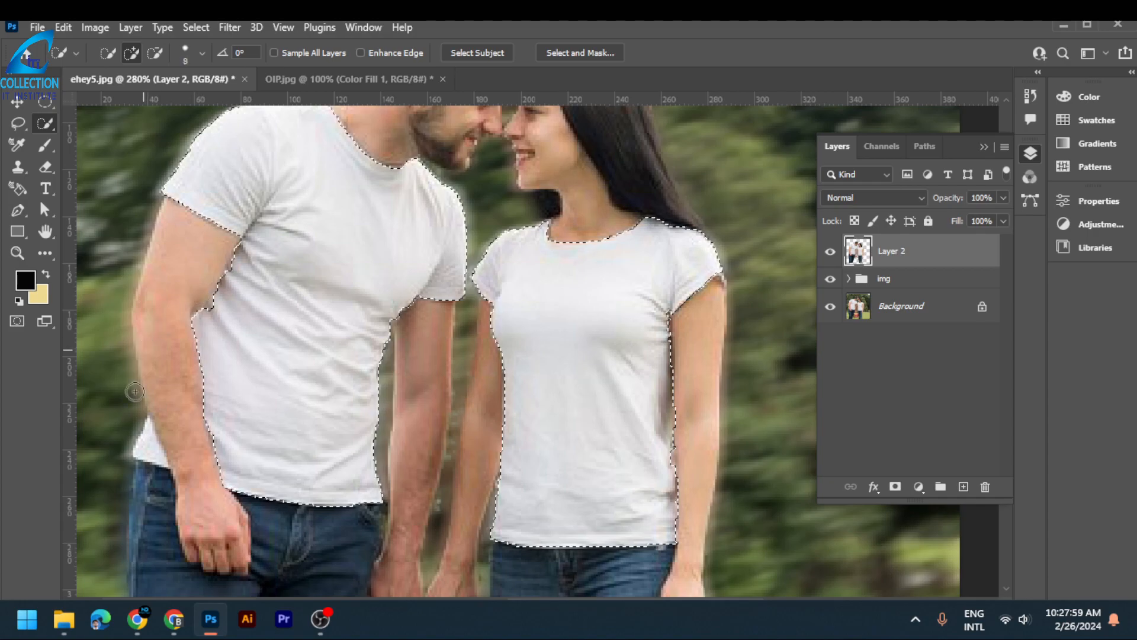
{"action": "left_click", "coordinate": [140, 447]}
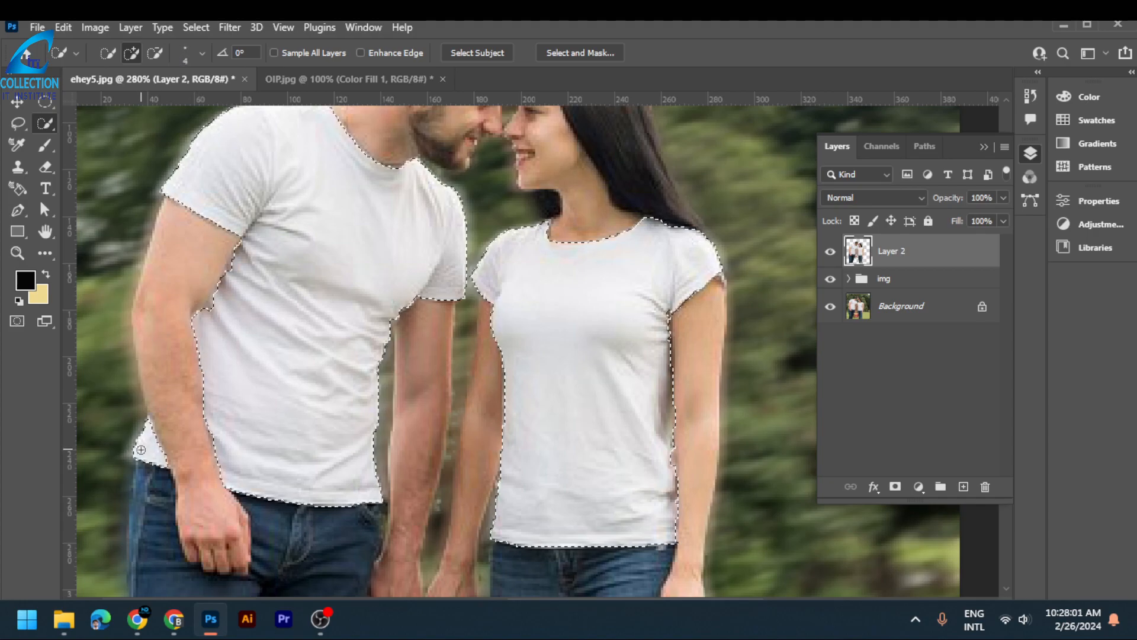
{"action": "key", "text": "bracketleft"}
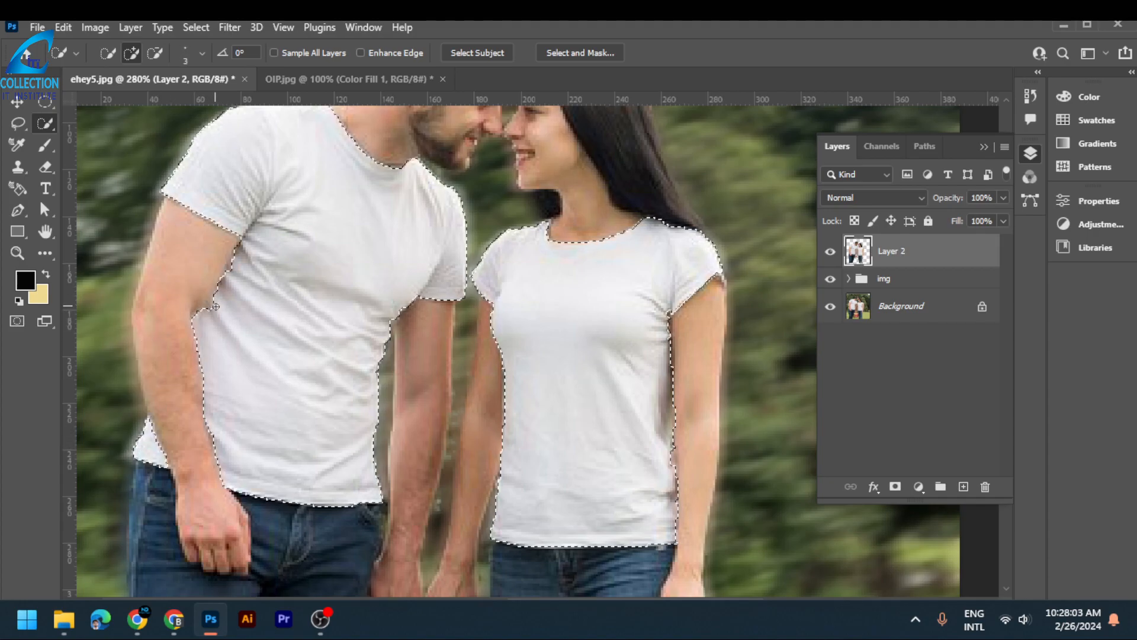
{"action": "left_click", "coordinate": [210, 304]}
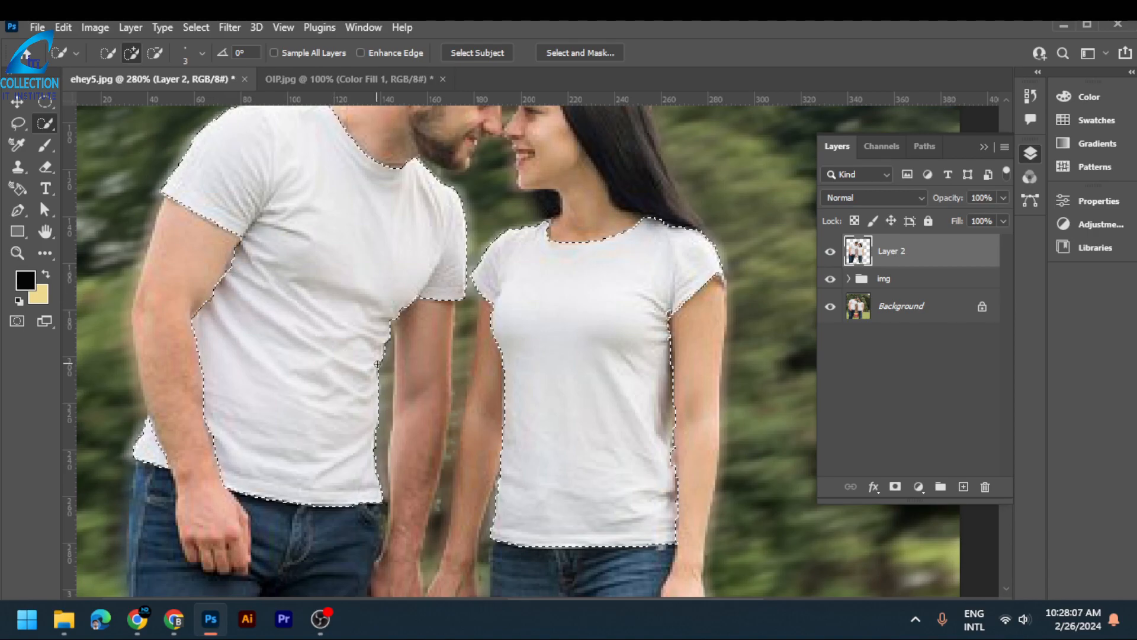
- Copy the two selected T-shirts from Layer 2 onto a new layer
{"action": "scroll", "coordinate": [377, 364], "scroll_direction": "down", "scroll_amount": 3}
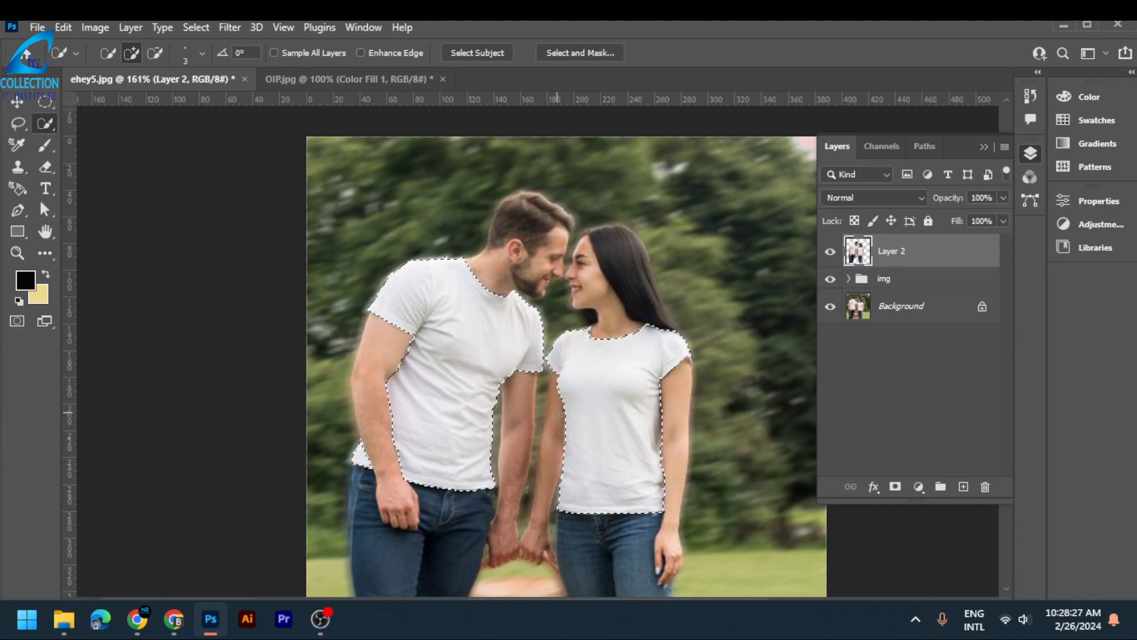
{"action": "scroll", "coordinate": [750, 376], "scroll_direction": "down", "scroll_amount": 1}
{"action": "scroll", "coordinate": [749, 376], "scroll_direction": "down", "scroll_amount": 1}
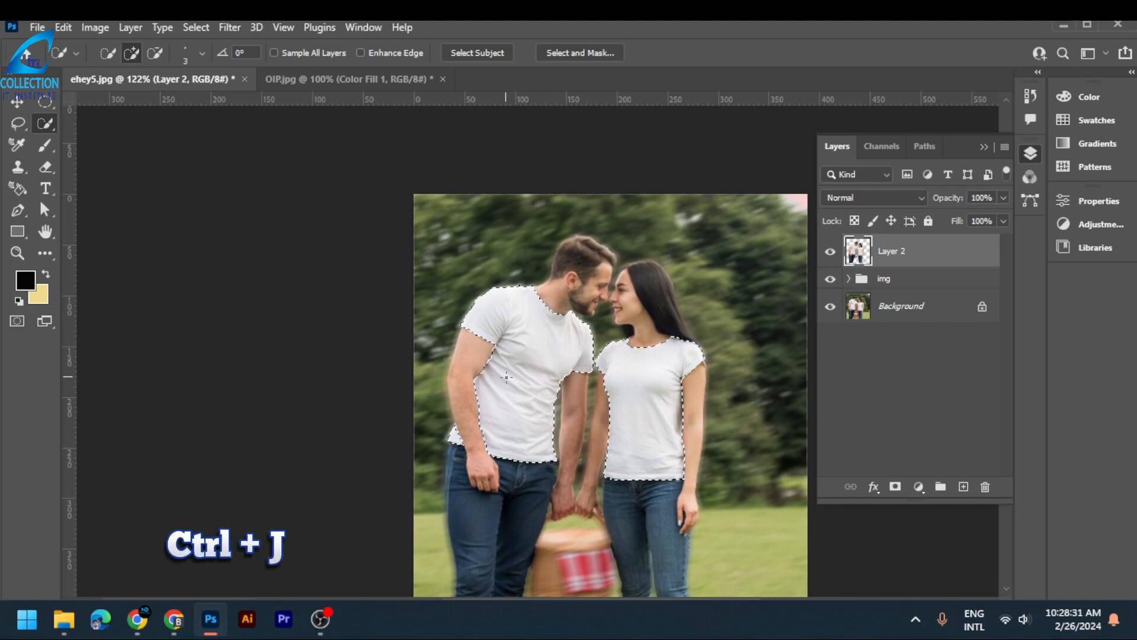
{"action": "key", "text": "ctrl+j"}
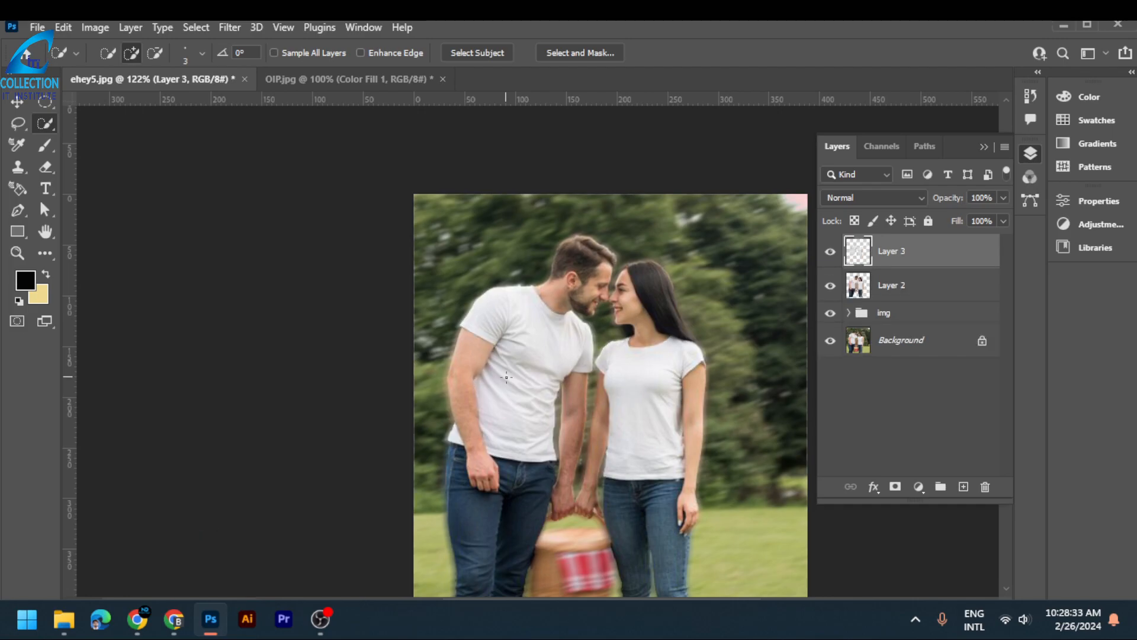
- Toggle Layer 2's visibility to check the copied T-shirts and hide the Background layer
{"action": "left_click", "coordinate": [831, 286]}
{"action": "left_click", "coordinate": [831, 287]}
{"action": "left_click_drag", "start_coordinate": [650, 381], "coordinate": [564, 358]}
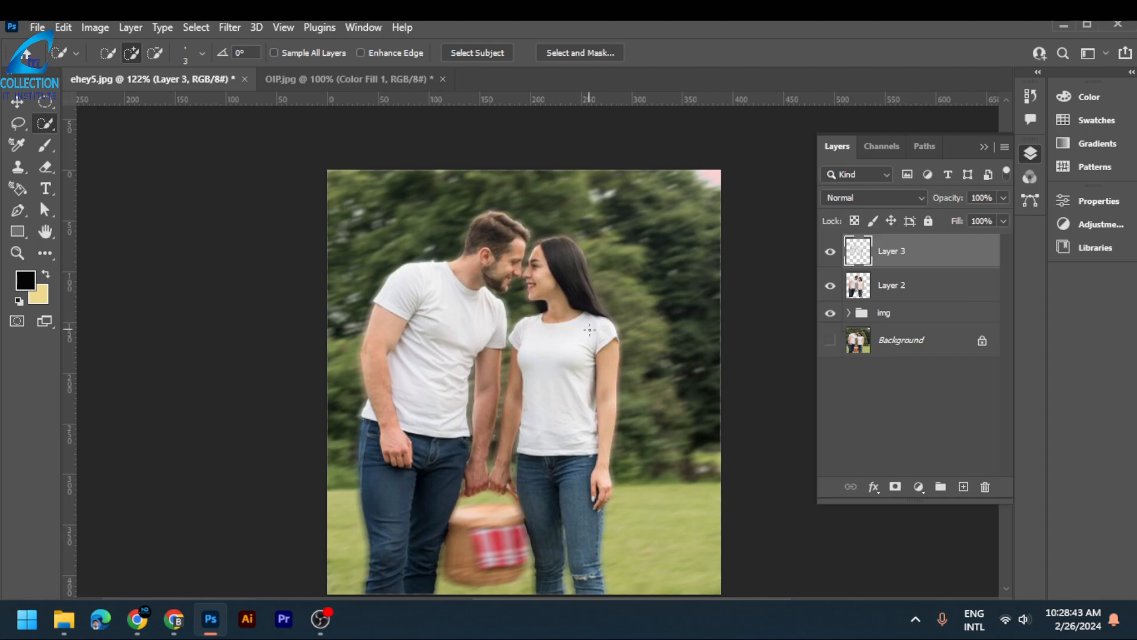
{"action": "scroll", "coordinate": [590, 336], "scroll_direction": "up", "scroll_amount": 2}
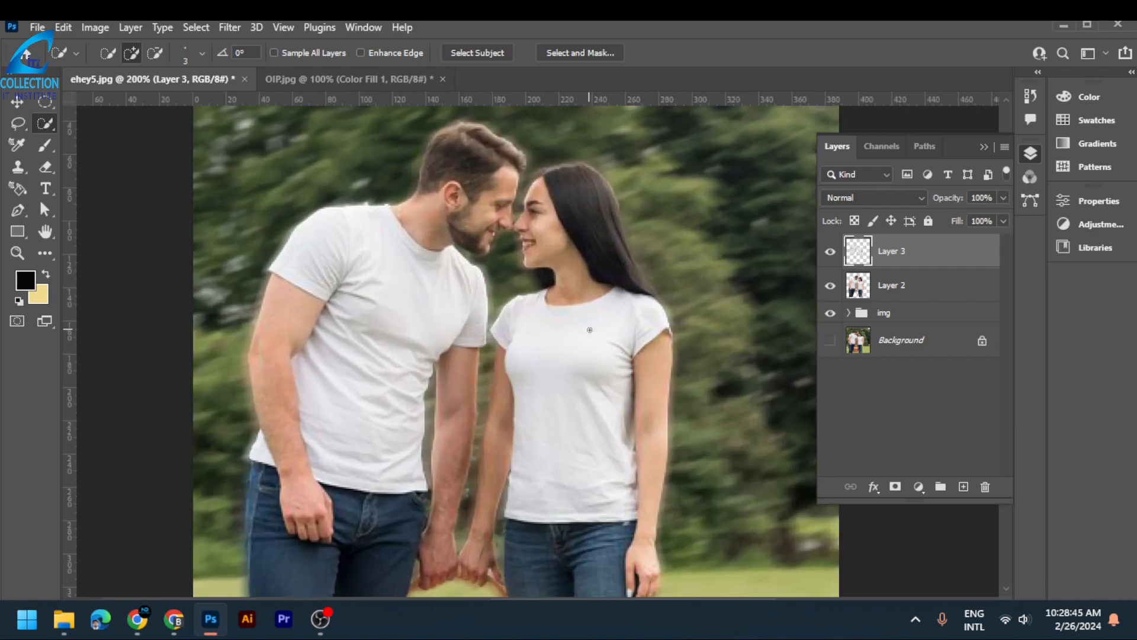
{"action": "scroll", "coordinate": [610, 304], "scroll_direction": "down", "scroll_amount": 1}
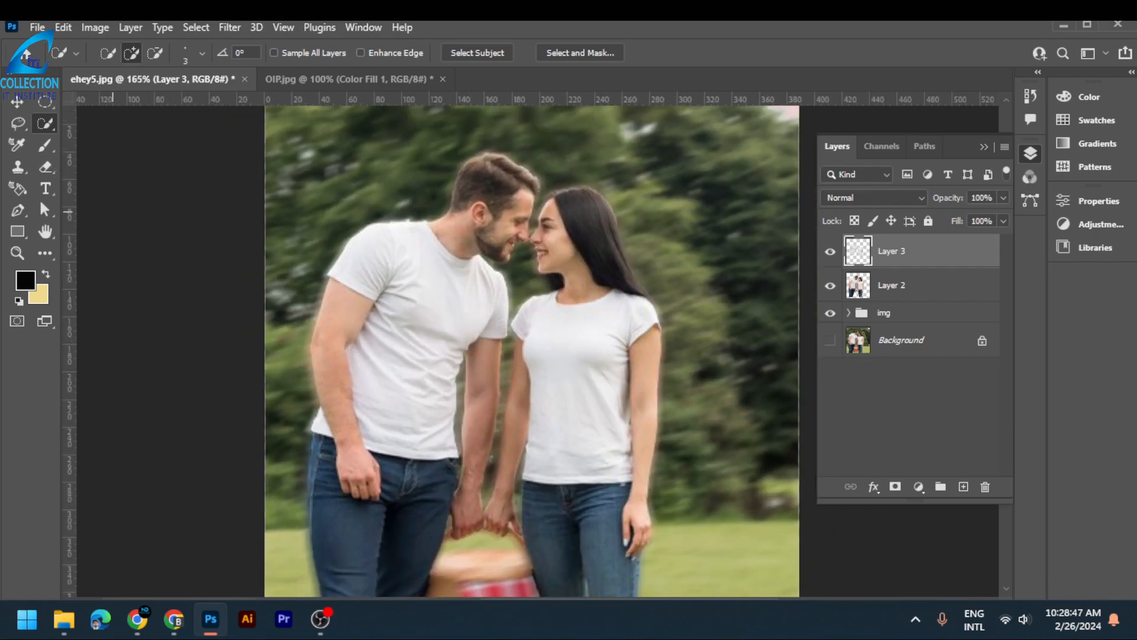
- Apply the saved brown damask pattern to the T-shirts as a pattern fill clipped to Layer 3
{"action": "key", "text": "v"}
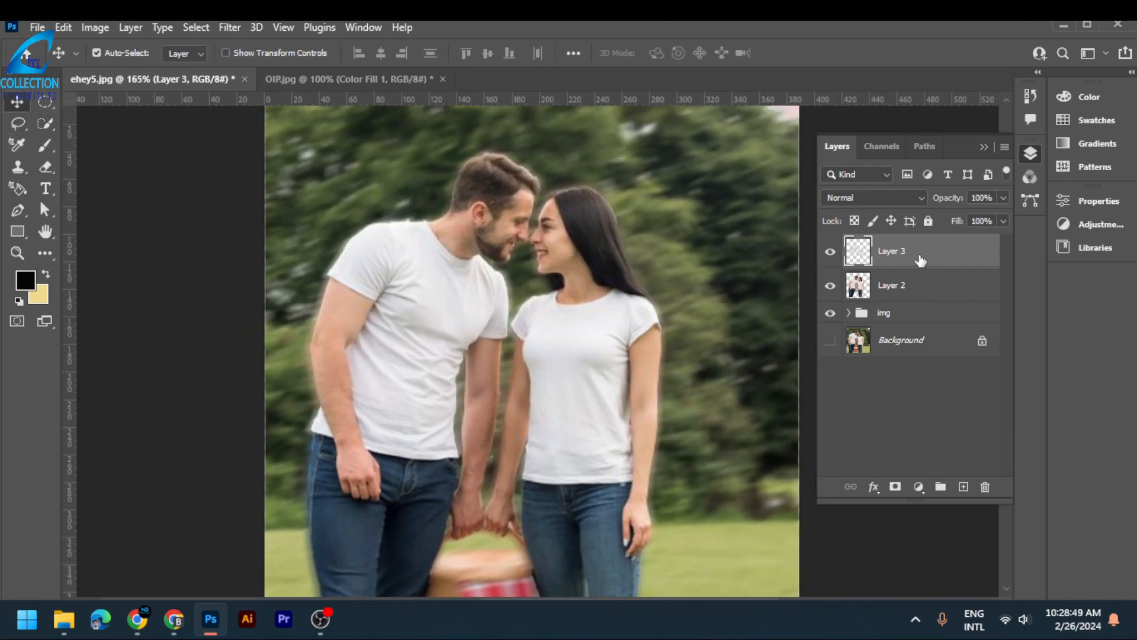
{"action": "left_click", "coordinate": [374, 30]}
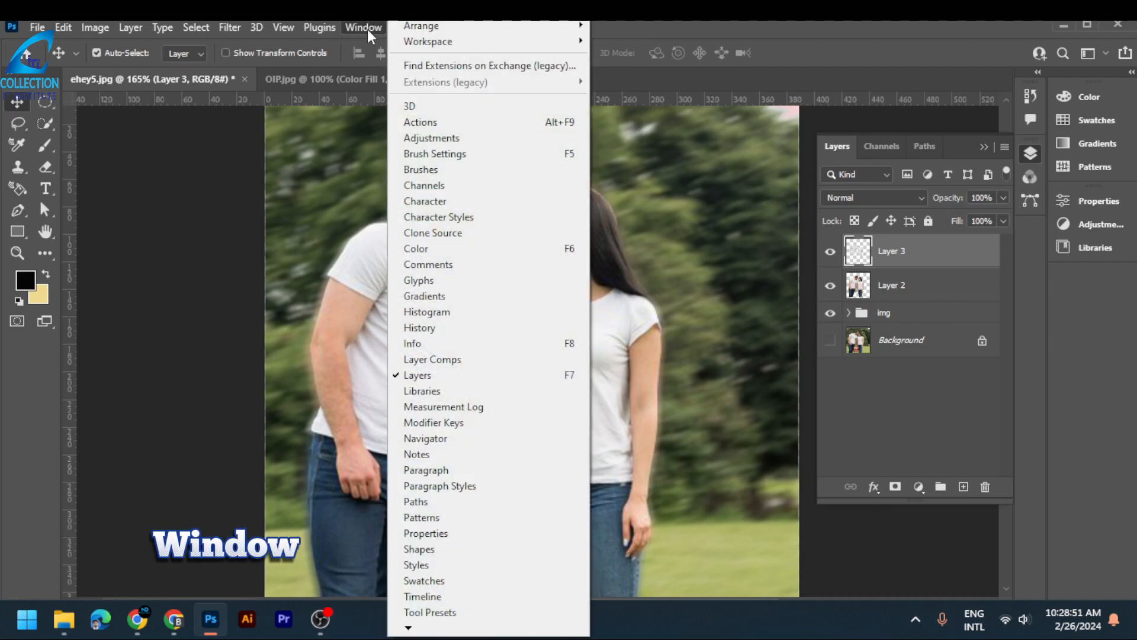
{"action": "left_click", "coordinate": [432, 518]}
{"action": "left_click", "coordinate": [847, 258]}
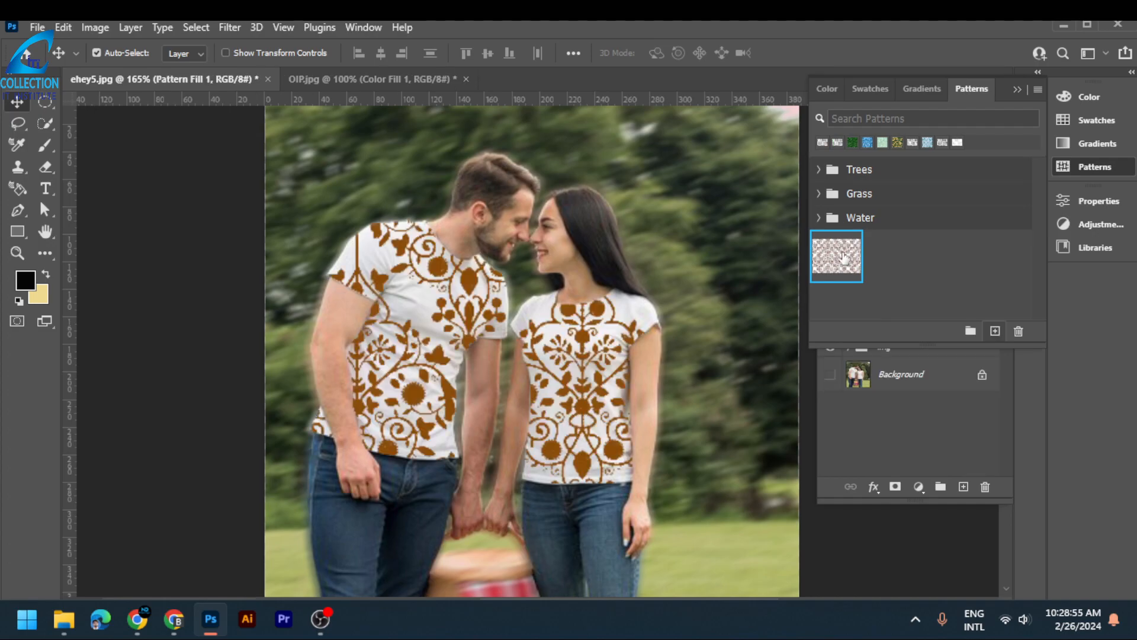
{"action": "left_click", "coordinate": [1007, 368]}
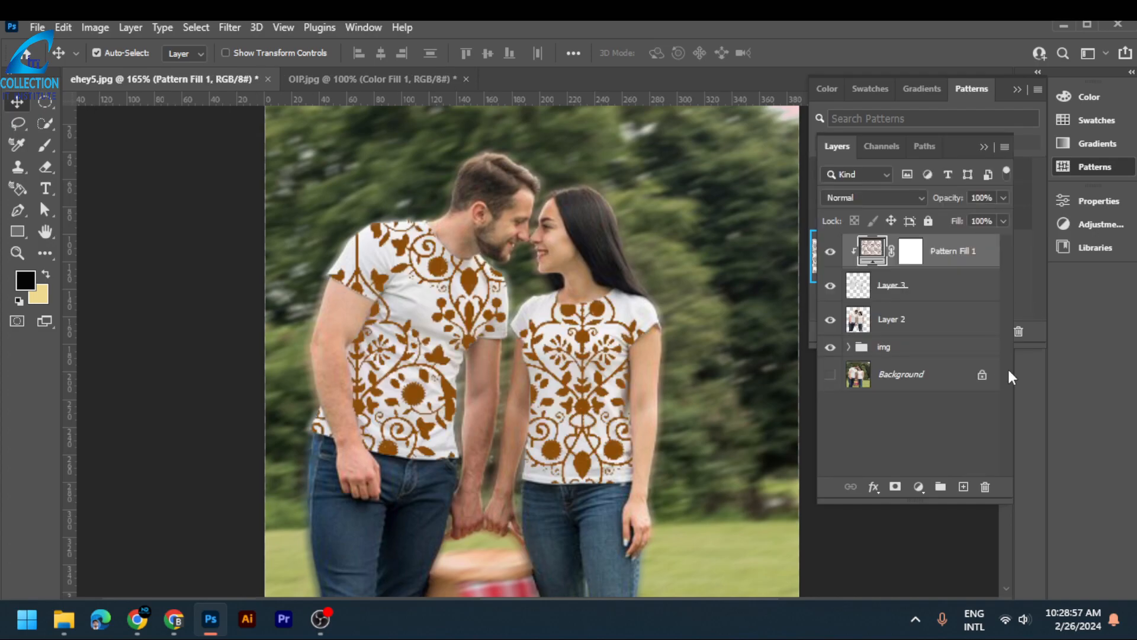
- Set the scale of the T-shirts' pattern fill to 75%
{"action": "double_click", "coordinate": [876, 265]}
{"action": "left_click", "coordinate": [797, 177]}
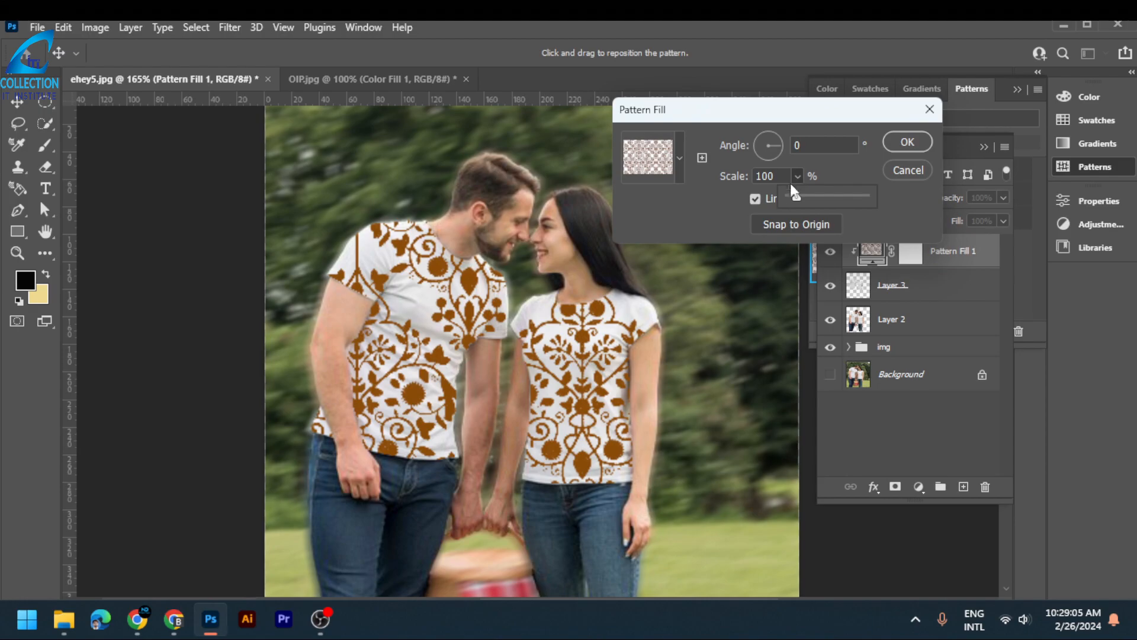
{"action": "left_click_drag", "start_coordinate": [800, 196], "coordinate": [796, 196]}
{"action": "double_click", "coordinate": [770, 177]}
{"action": "type", "text": "75"}
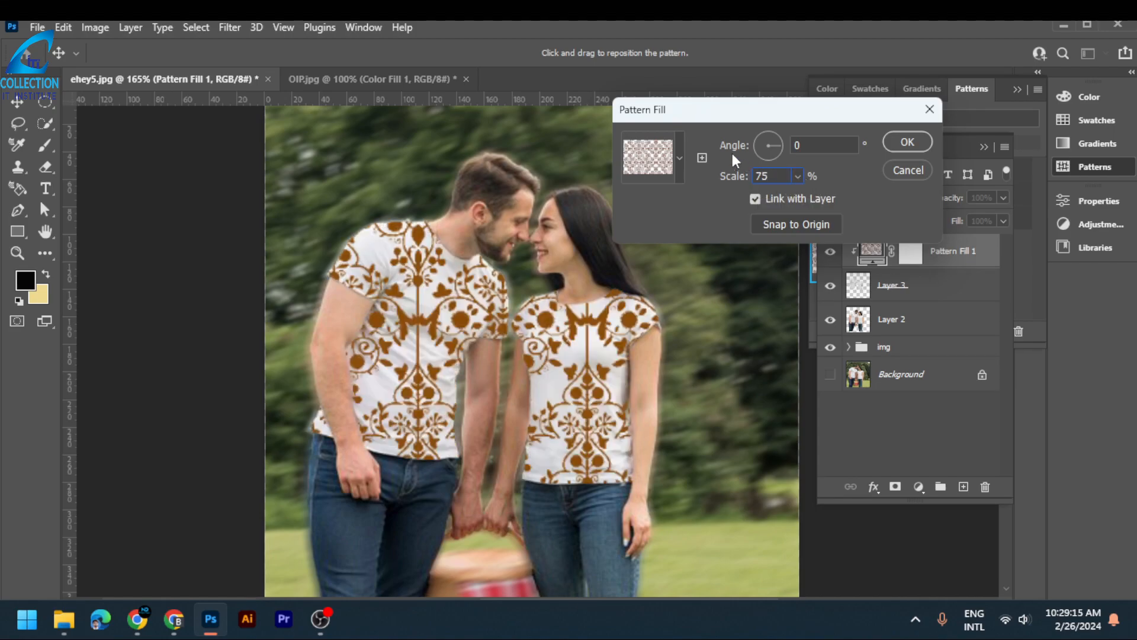
- Rotate the T-shirts' pattern fill to an angle of -41.52°
{"action": "left_click_drag", "start_coordinate": [776, 152], "coordinate": [768, 158]}
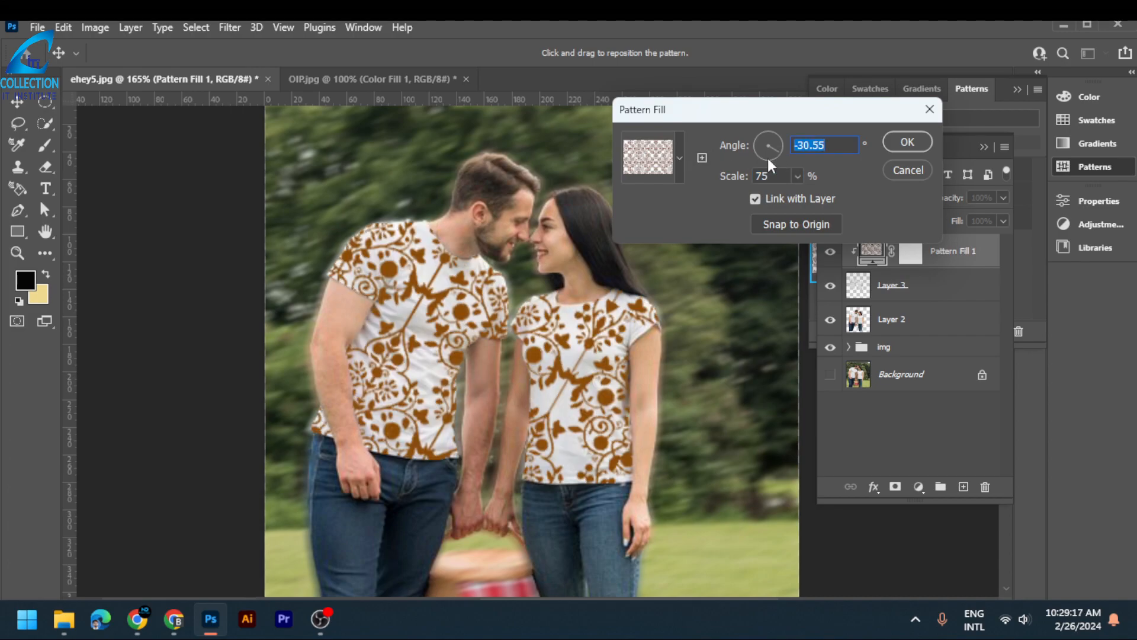
{"action": "left_click", "coordinate": [756, 141]}
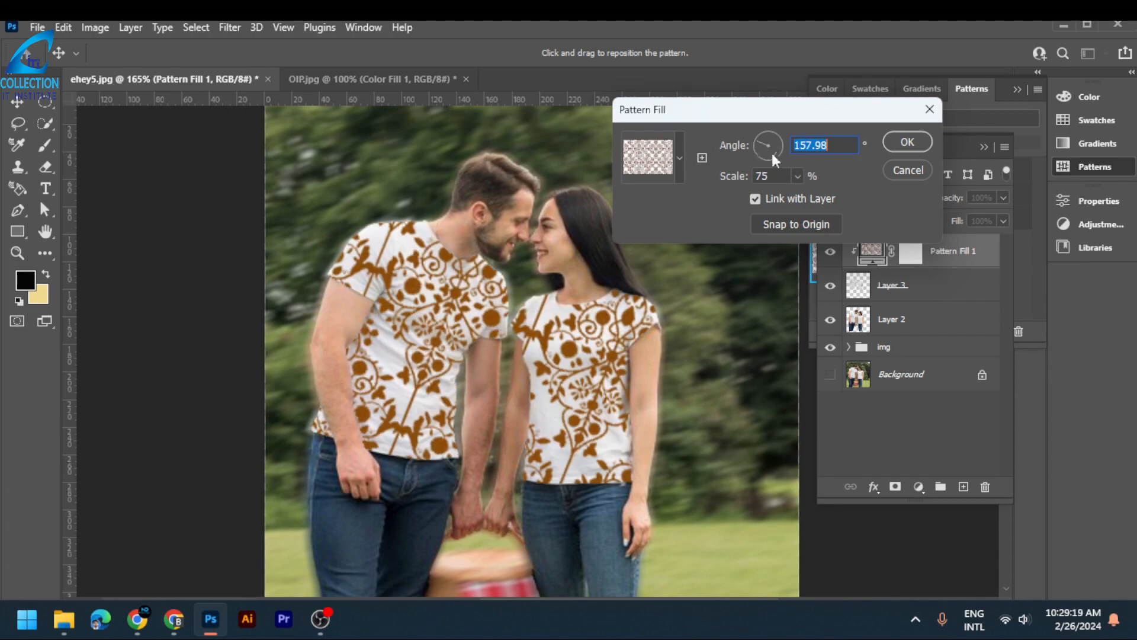
{"action": "left_click", "coordinate": [776, 150]}
- Try Grass and Water patterns on the T-shirts, restore the brown damask pattern and accept the pattern fill settings
{"action": "left_click", "coordinate": [679, 153]}
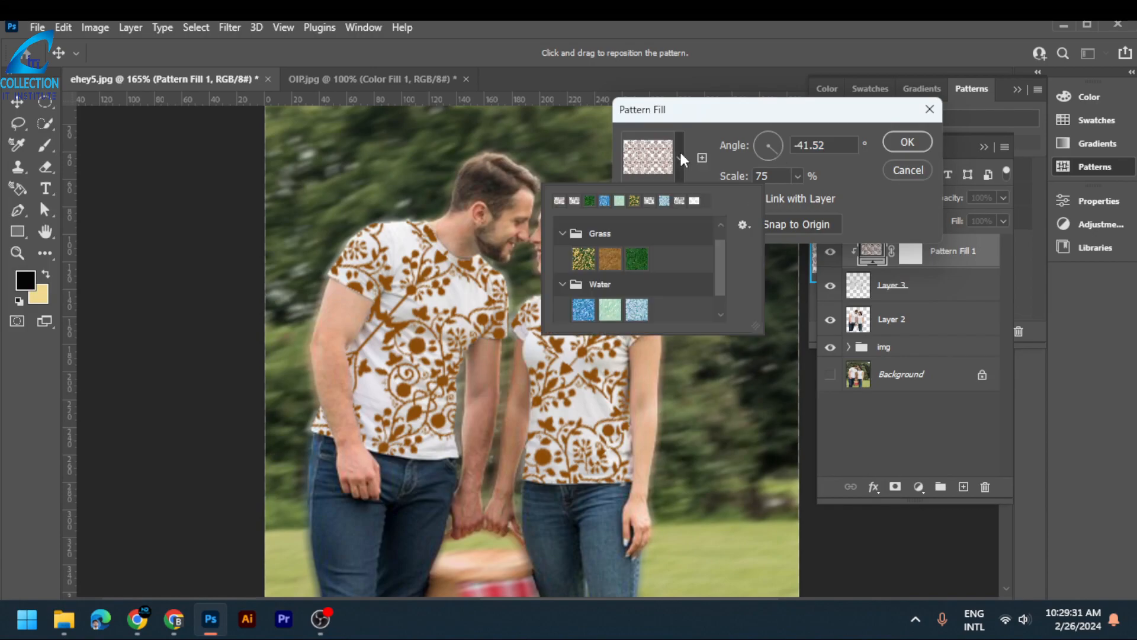
{"action": "left_click", "coordinate": [592, 262]}
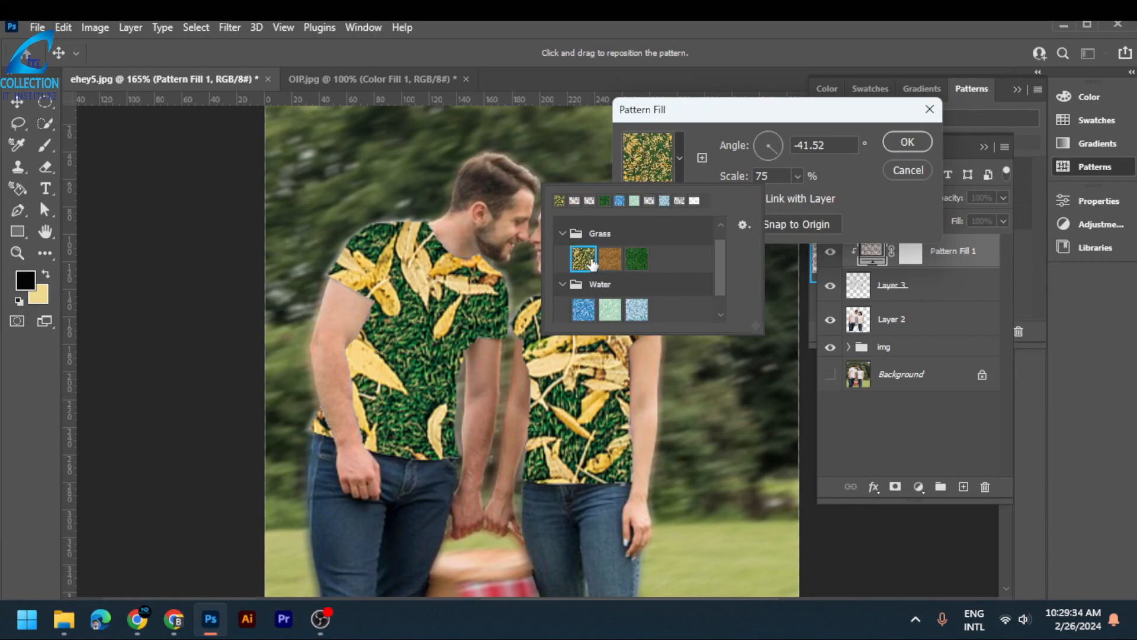
{"action": "left_click", "coordinate": [610, 309]}
{"action": "left_click", "coordinate": [583, 314]}
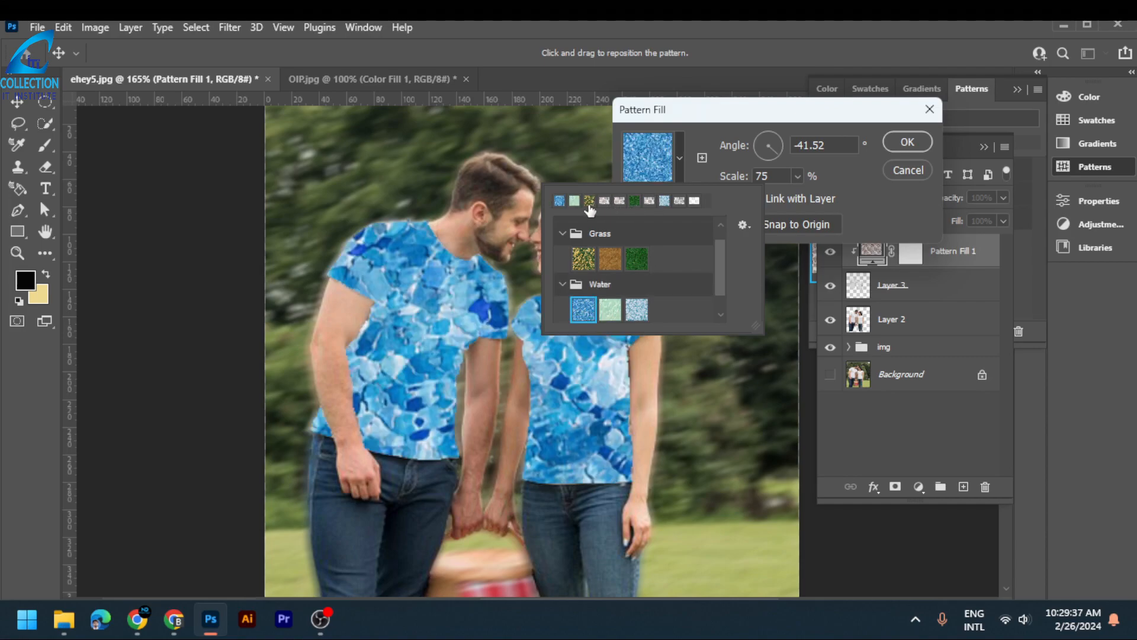
{"action": "left_click", "coordinate": [568, 235]}
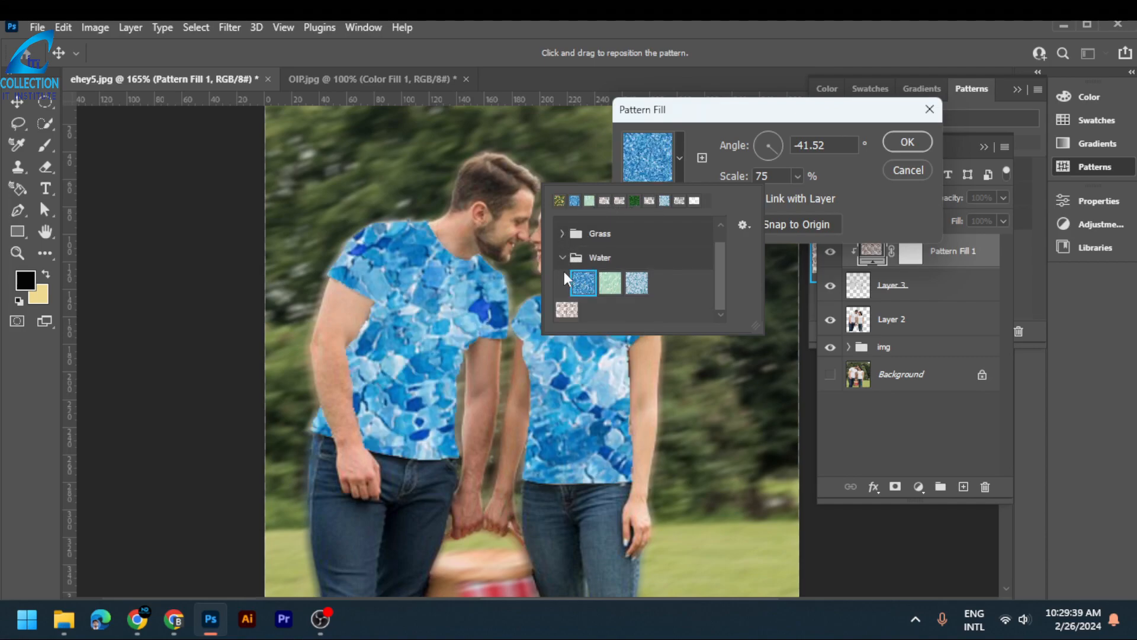
{"action": "left_click", "coordinate": [562, 256]}
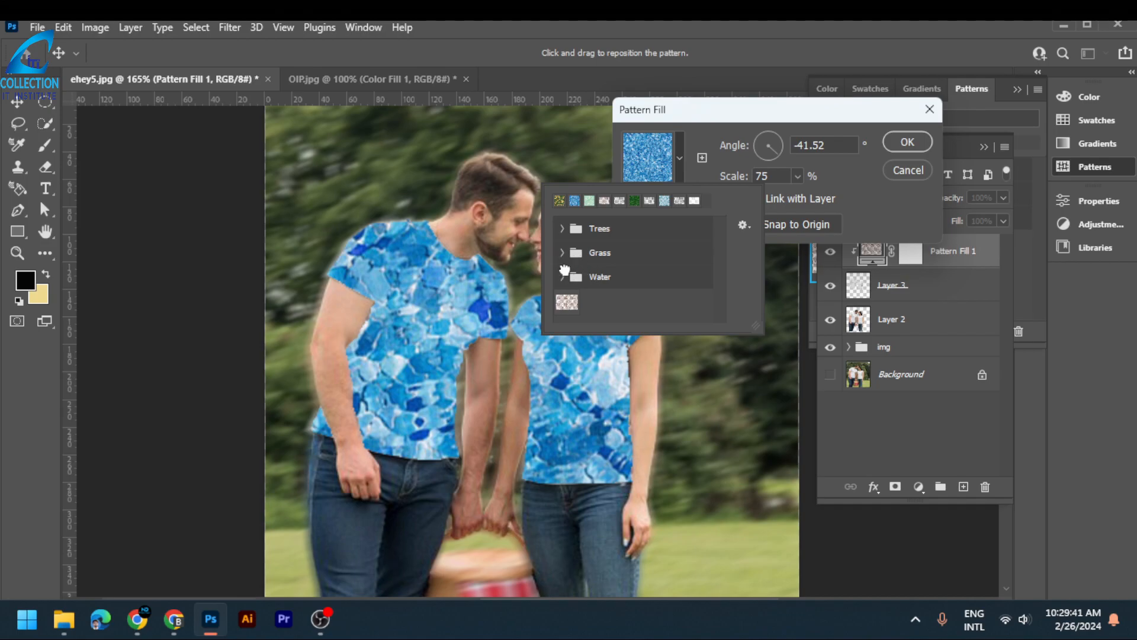
{"action": "left_click", "coordinate": [564, 276]}
{"action": "left_click", "coordinate": [610, 302]}
{"action": "left_click", "coordinate": [586, 302]}
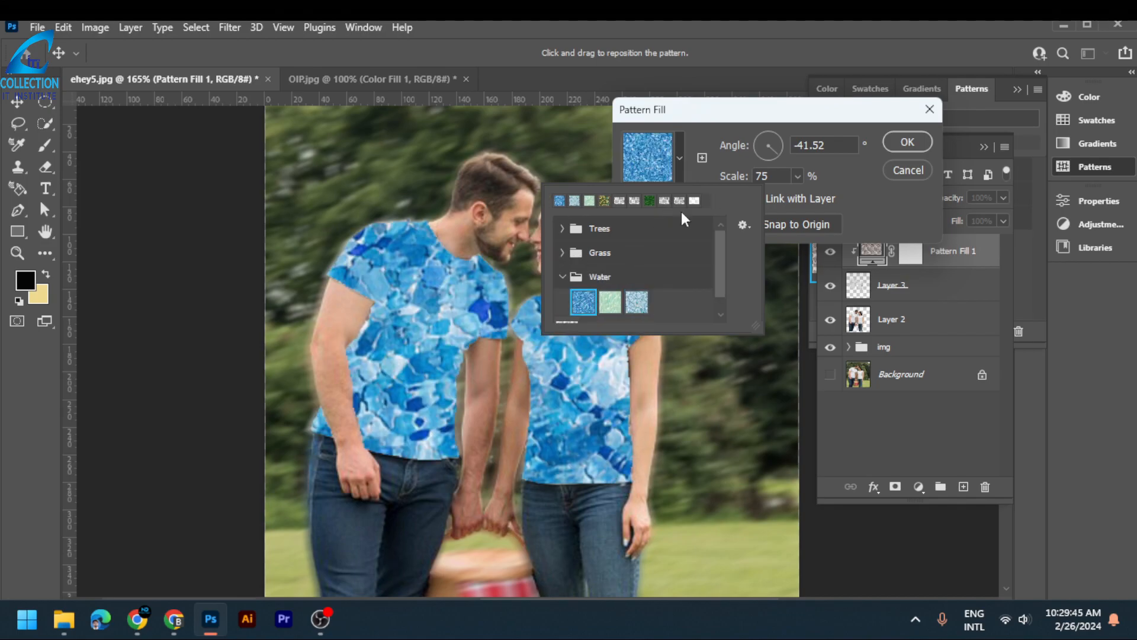
{"action": "scroll", "coordinate": [587, 291], "scroll_direction": "down", "scroll_amount": 1}
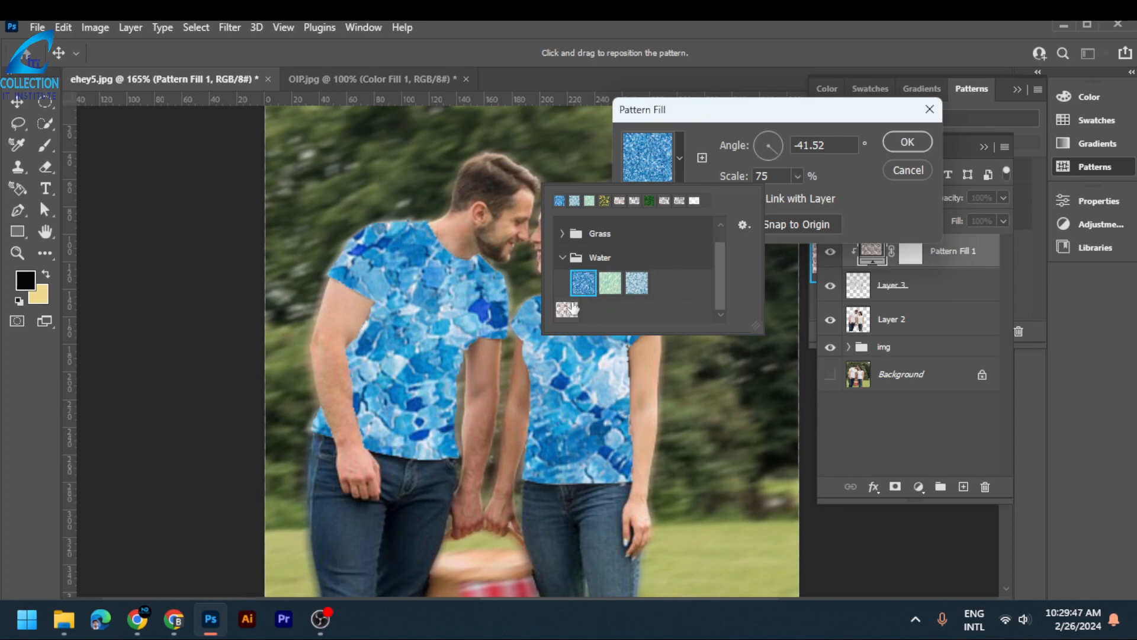
{"action": "left_click", "coordinate": [574, 306]}
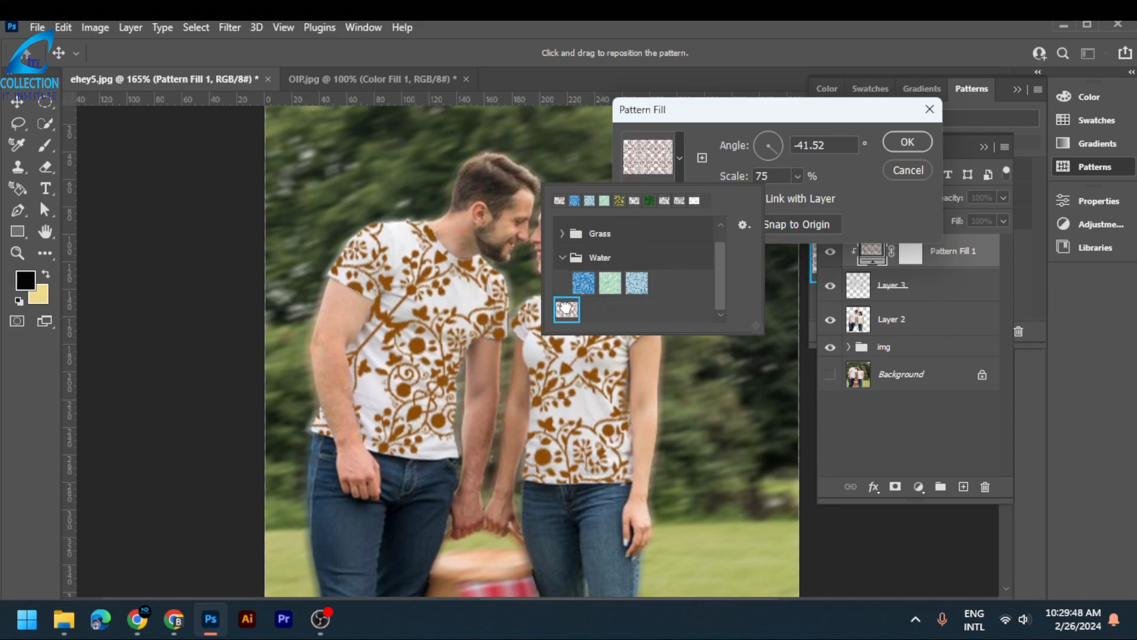
{"action": "left_click", "coordinate": [681, 156]}
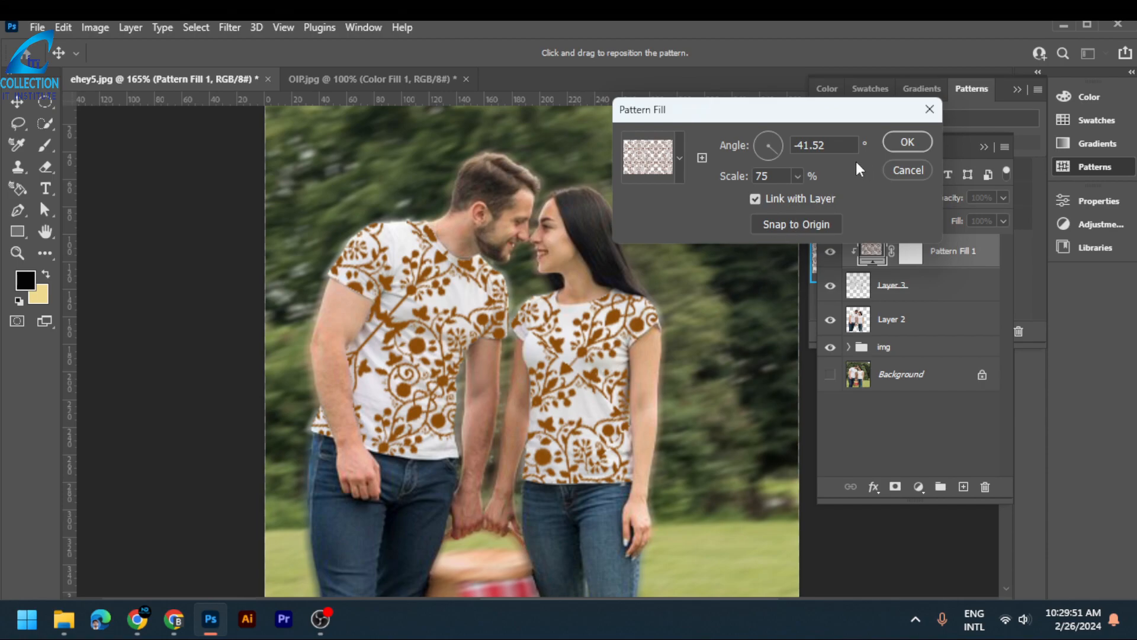
{"action": "left_click", "coordinate": [907, 141]}
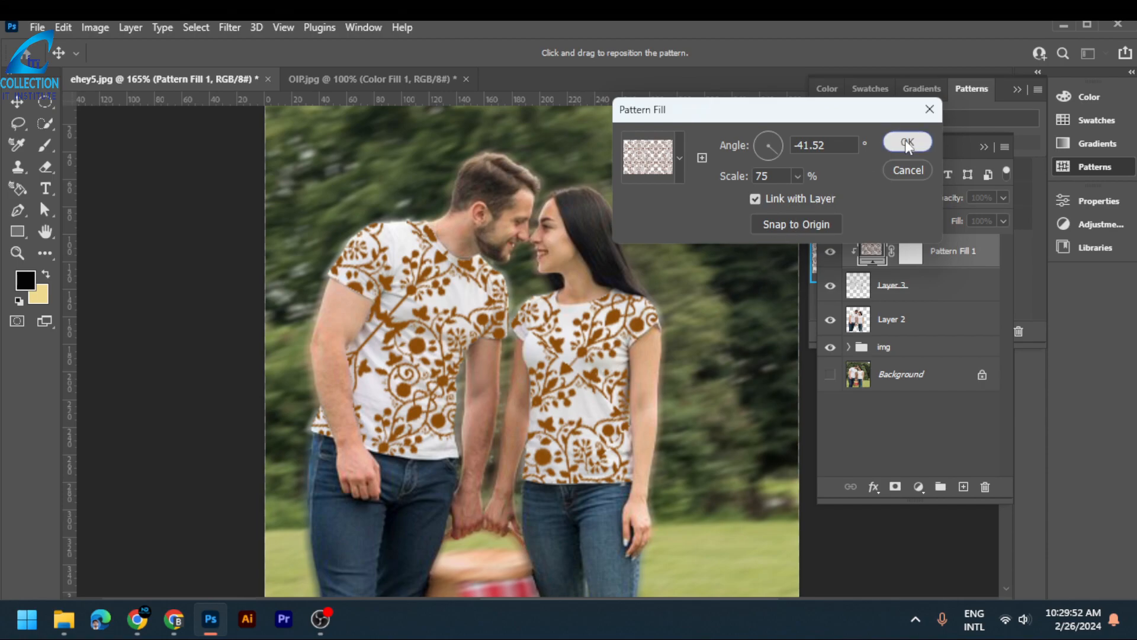
- Add a pale yellow-green solid color fill (cfd093) clipped to Layer 3, beneath the pattern fill
{"action": "left_click", "coordinate": [929, 290]}
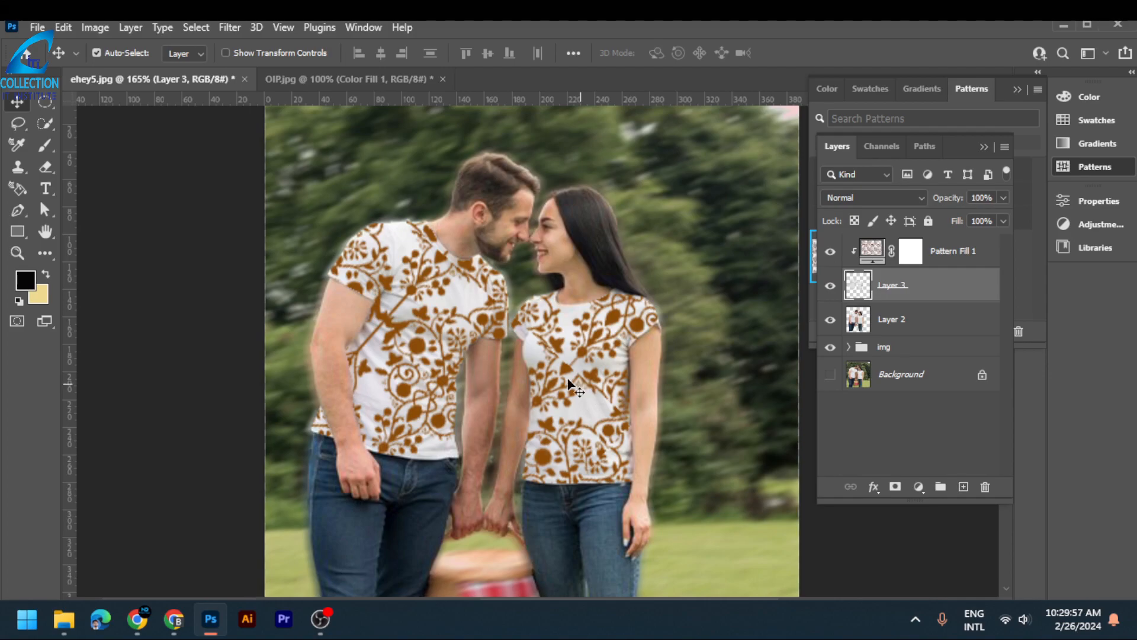
{"action": "left_click", "coordinate": [919, 487]}
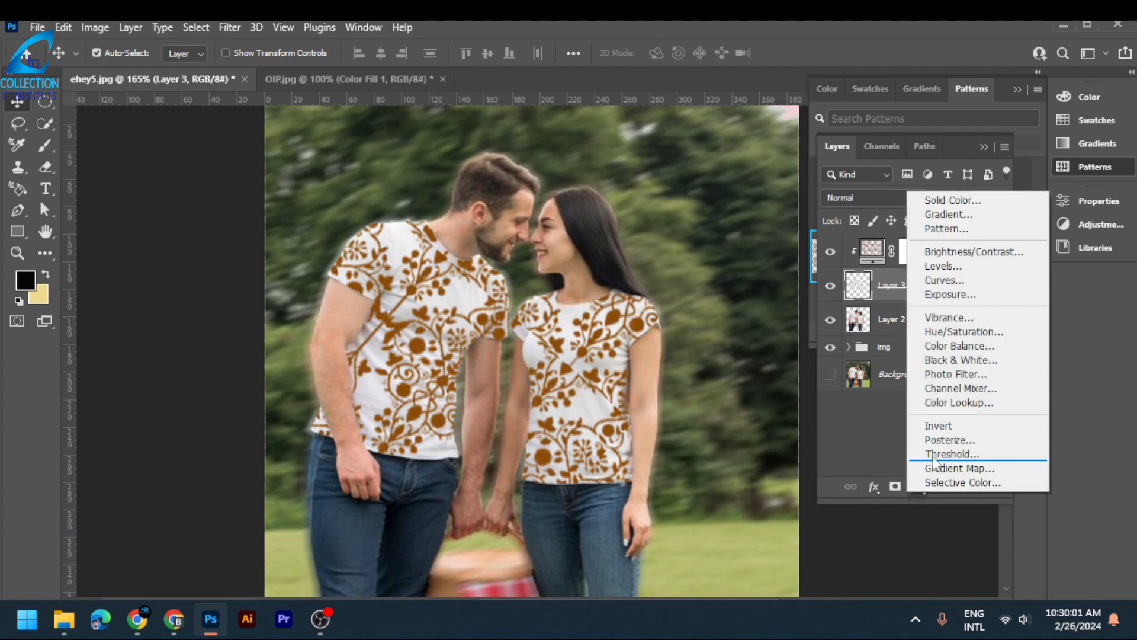
{"action": "left_click", "coordinate": [953, 201]}
{"action": "left_click", "coordinate": [719, 343]}
{"action": "left_click", "coordinate": [756, 262]}
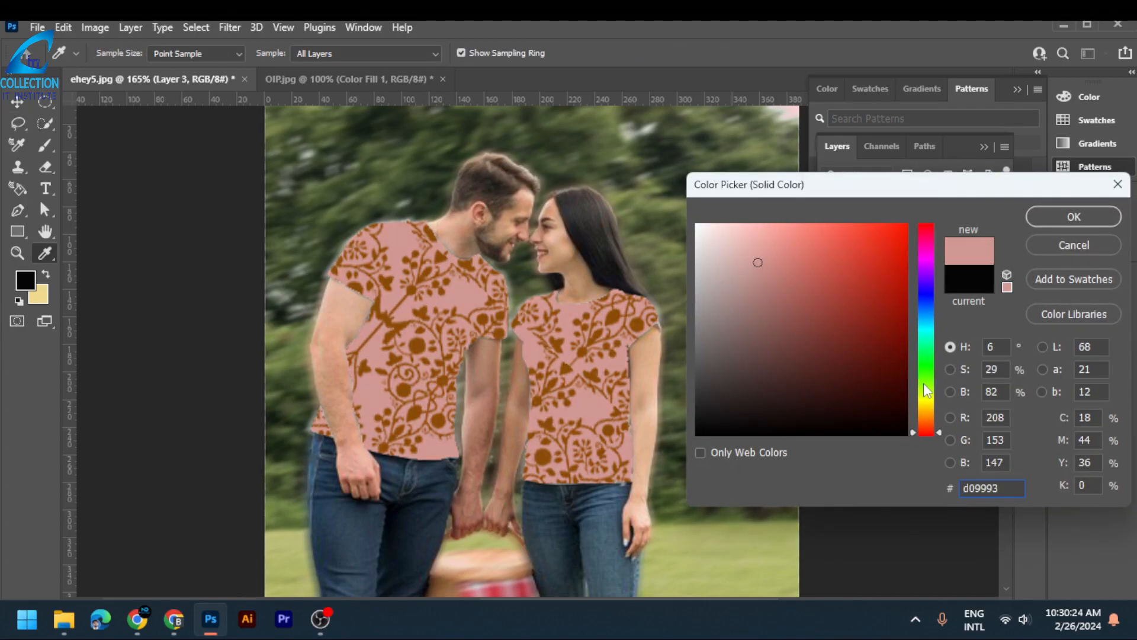
{"action": "left_click", "coordinate": [924, 384]}
{"action": "left_click_drag", "start_coordinate": [927, 385], "coordinate": [930, 400]}
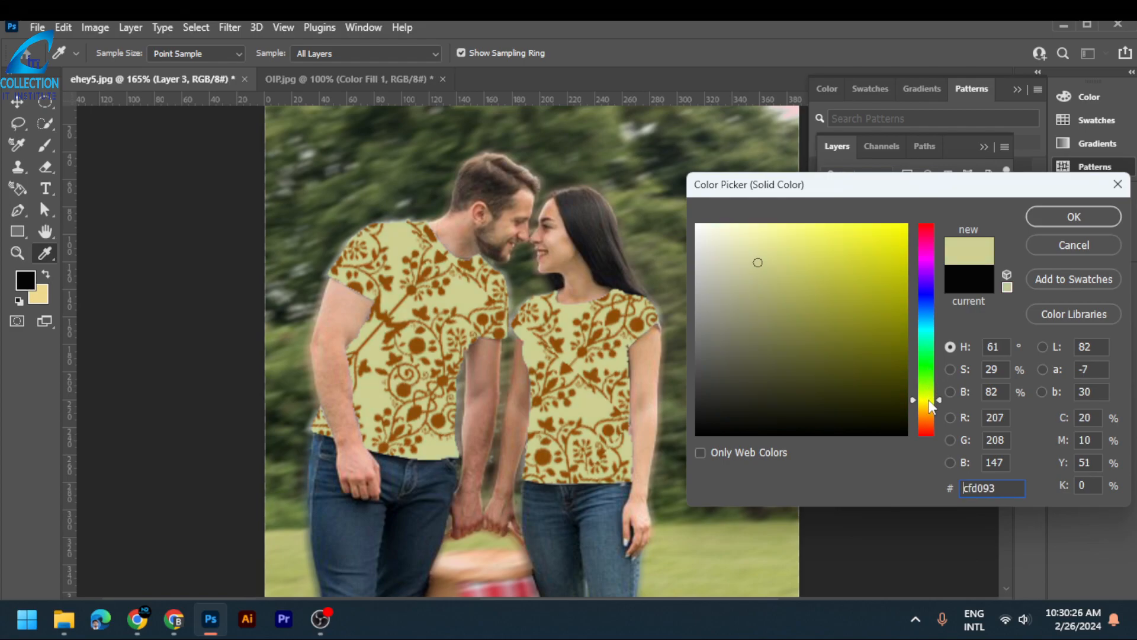
{"action": "left_click", "coordinate": [1072, 220]}
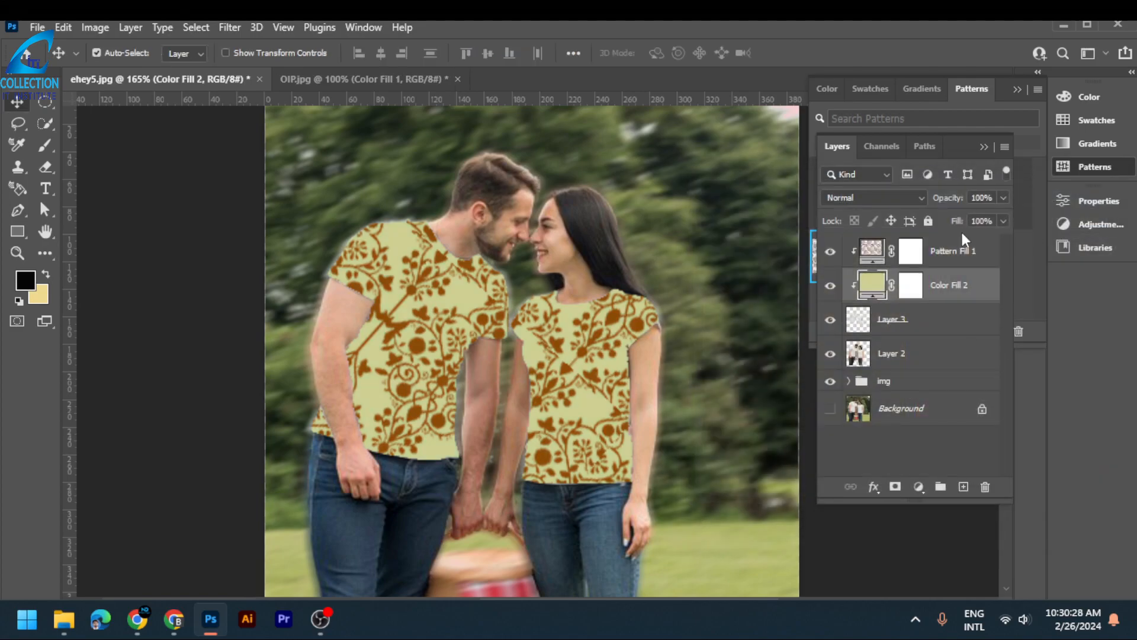
- Try Darken on the yellow-green color fill and set its blend mode to Linear Burn
{"action": "left_click", "coordinate": [899, 197]}
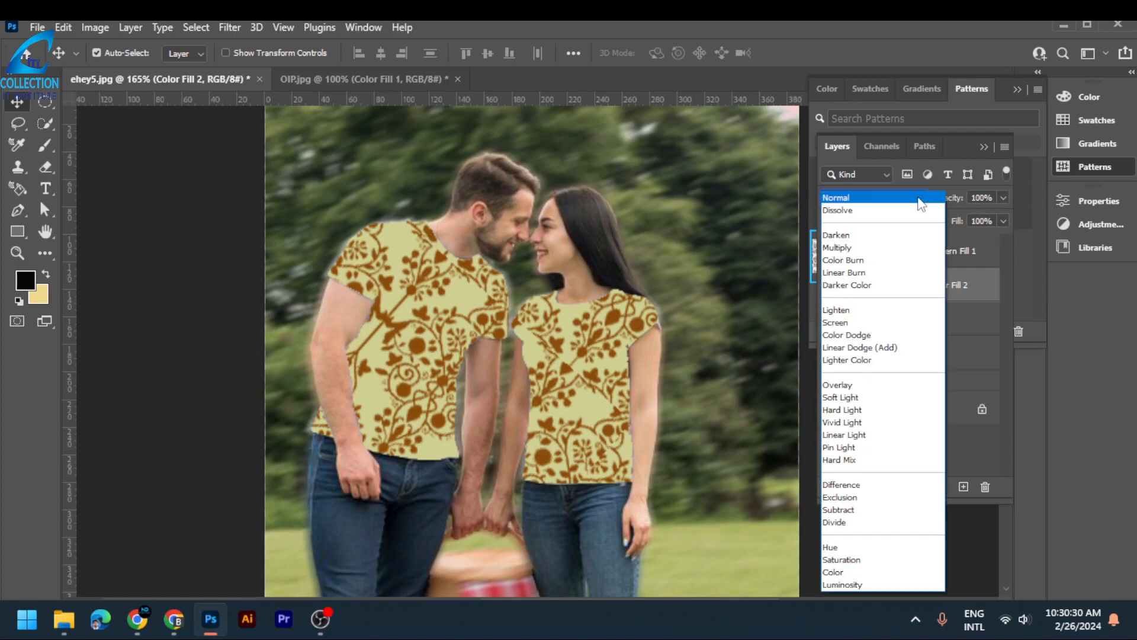
{"action": "left_click", "coordinate": [881, 235]}
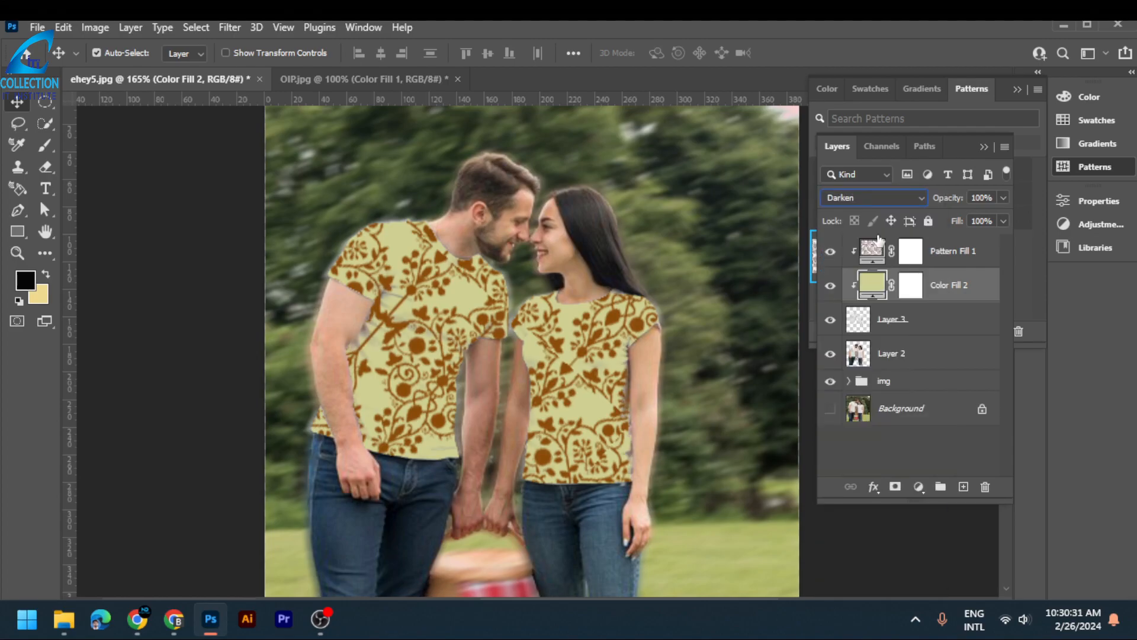
{"action": "left_click", "coordinate": [896, 198]}
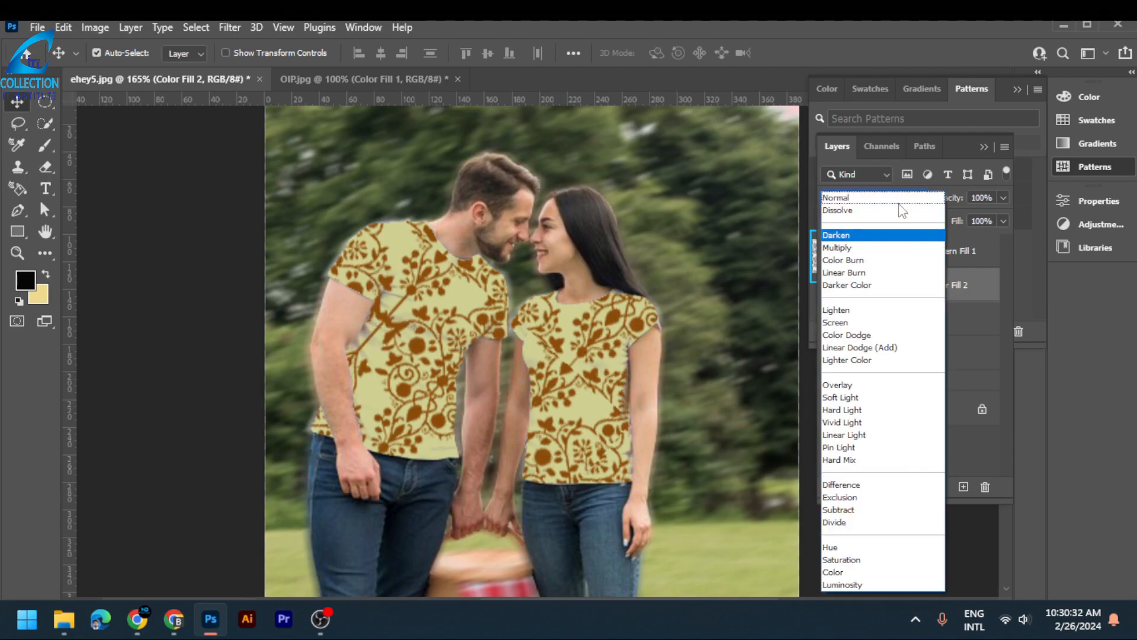
{"action": "left_click", "coordinate": [876, 273]}
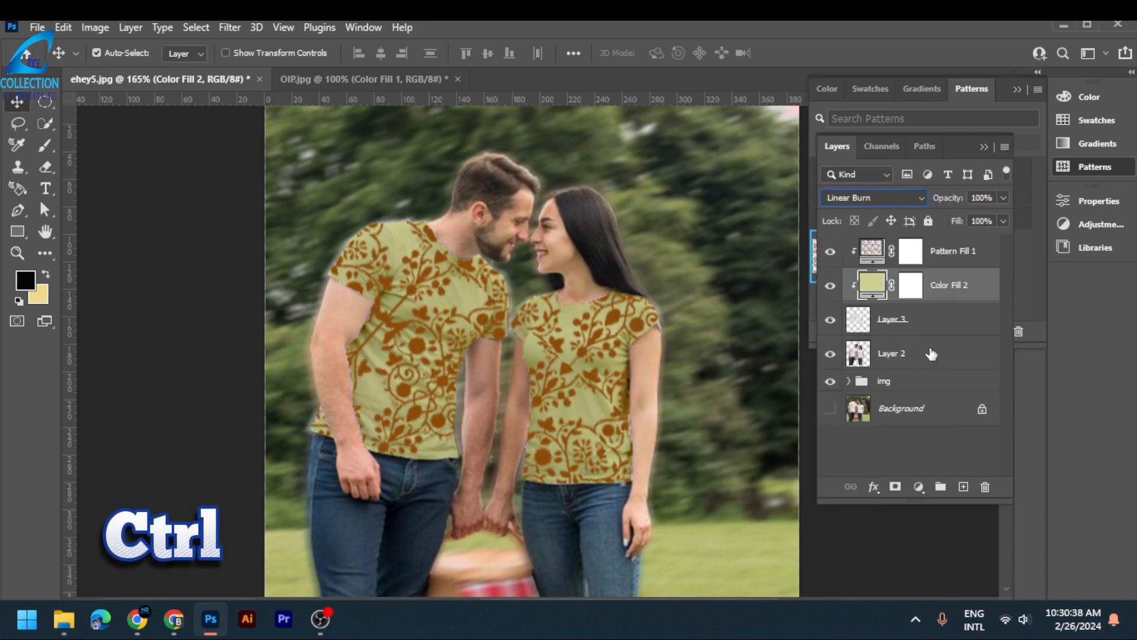
- Group the pattern fill, the yellow-green color fill and Layer 3, and name the group patterns
{"action": "left_click", "coordinate": [917, 327]}
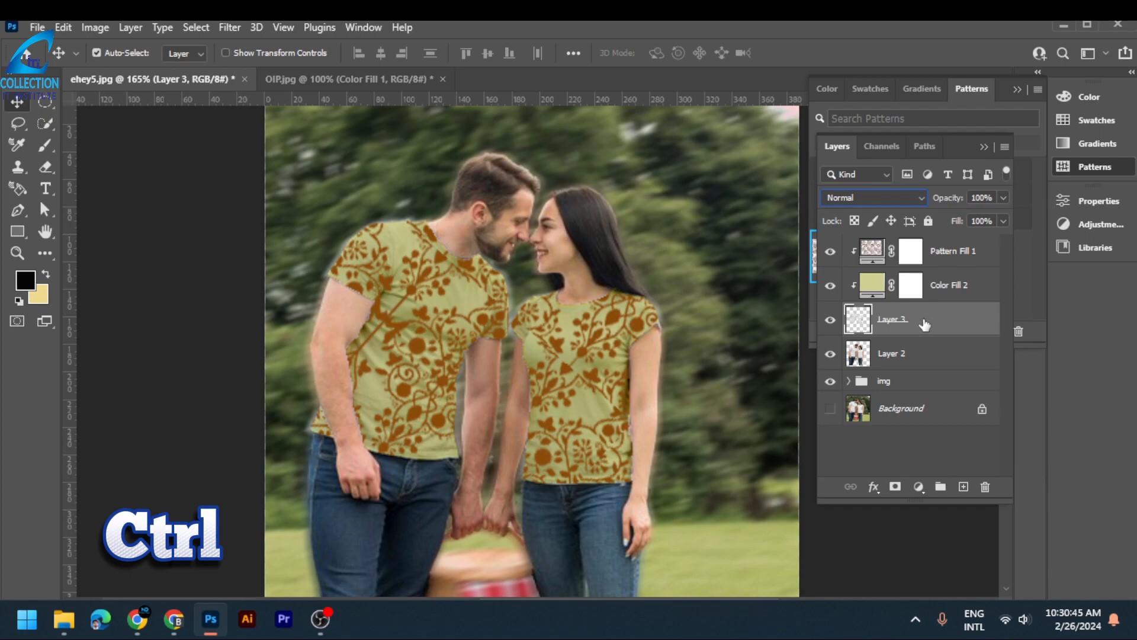
{"action": "left_click", "coordinate": [949, 290], "text": "ctrl"}
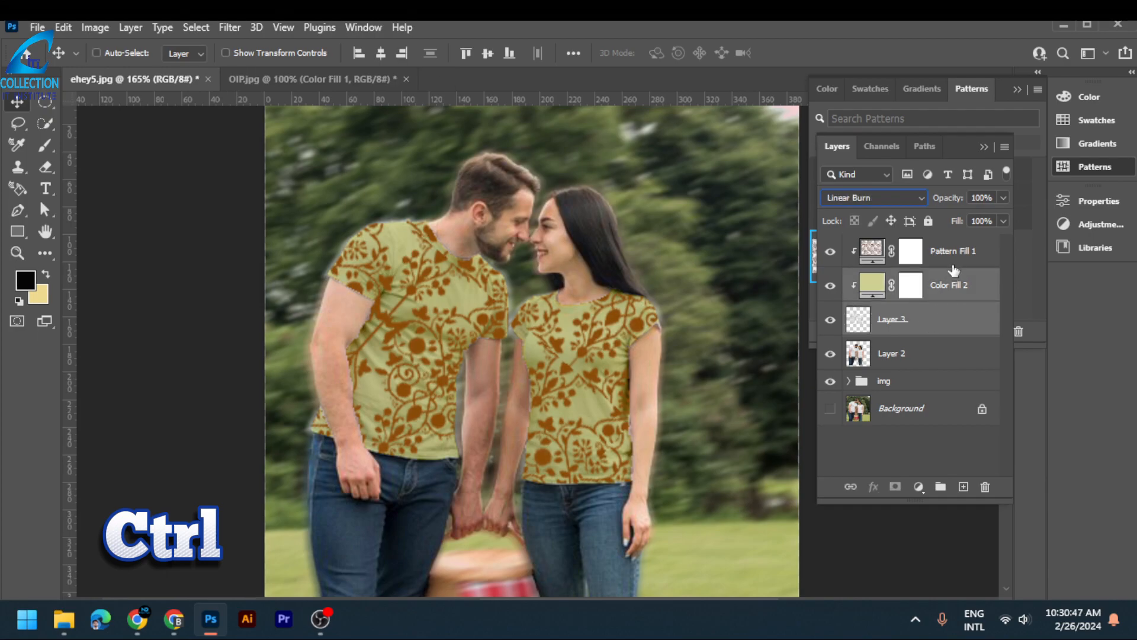
{"action": "left_click", "coordinate": [952, 254], "text": "ctrl"}
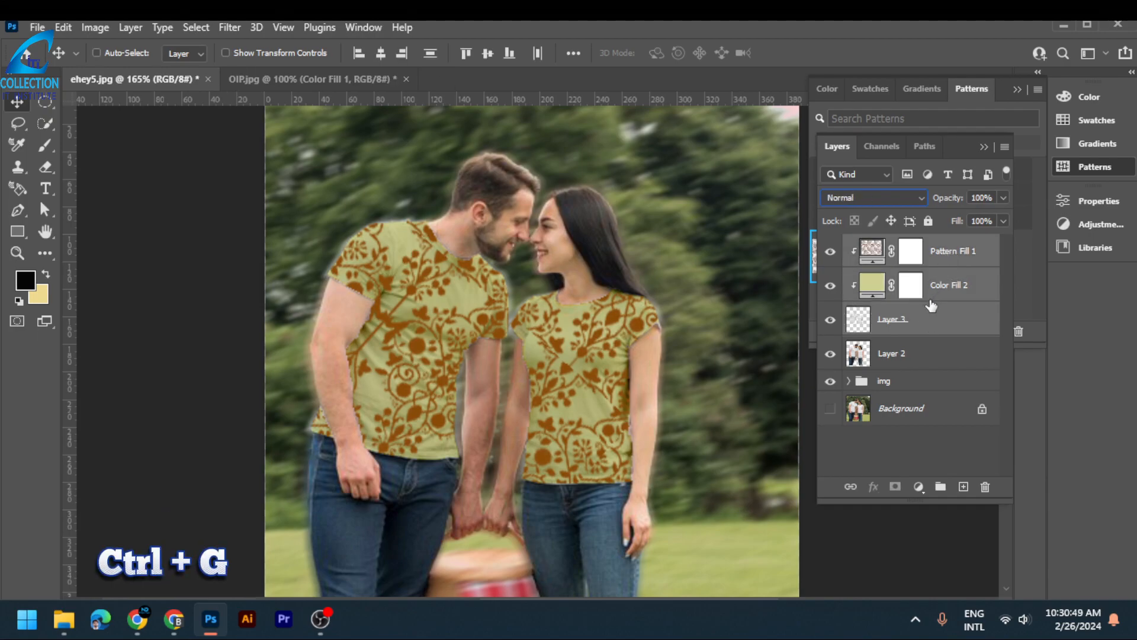
{"action": "key", "text": "ctrl+g"}
{"action": "double_click", "coordinate": [890, 244]}
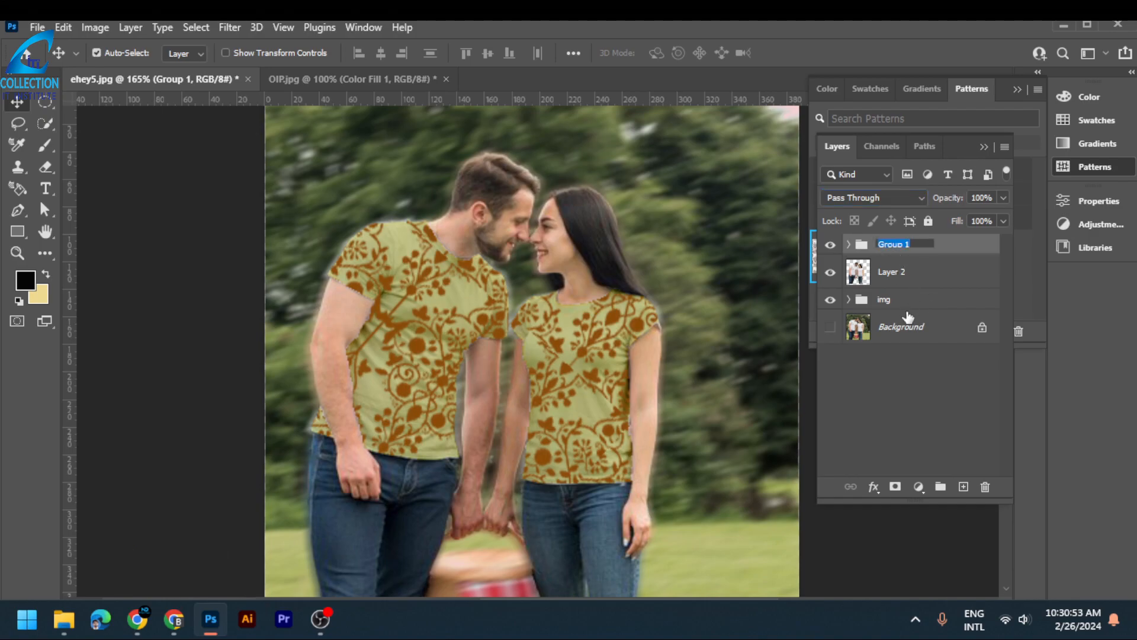
{"action": "type", "text": "d"}
{"action": "left_click", "coordinate": [932, 397]}
{"action": "scroll", "coordinate": [622, 300], "scroll_direction": "down", "scroll_amount": 4}
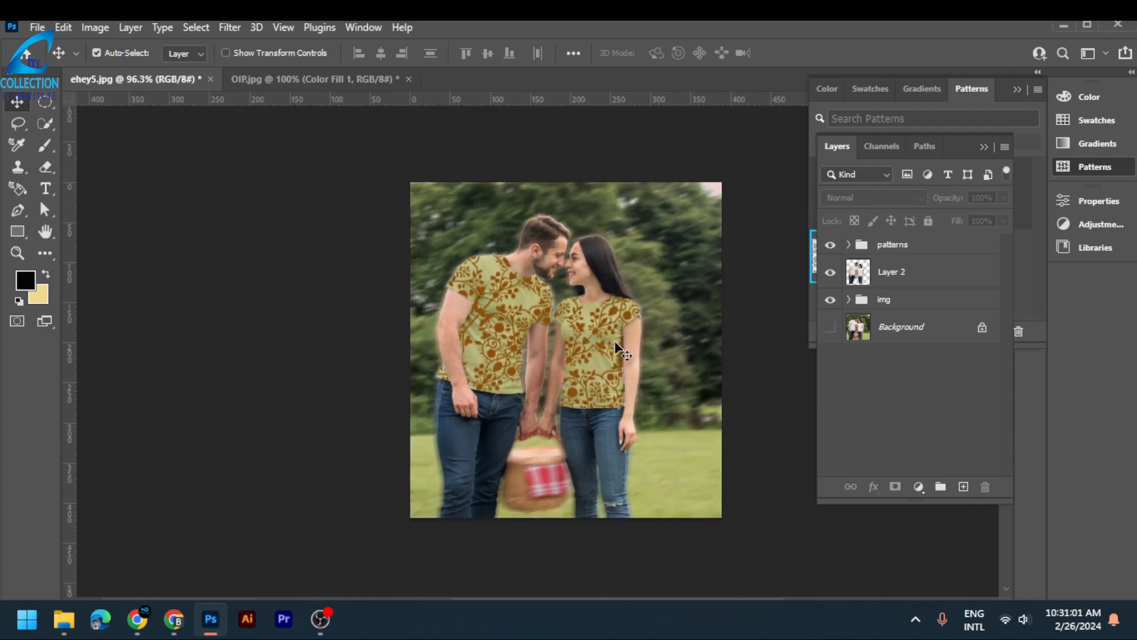
- Recolor the solid color fill under the pattern in the patterns group to dark olive (414134)
{"action": "scroll", "coordinate": [616, 343], "scroll_direction": "up", "scroll_amount": 1}
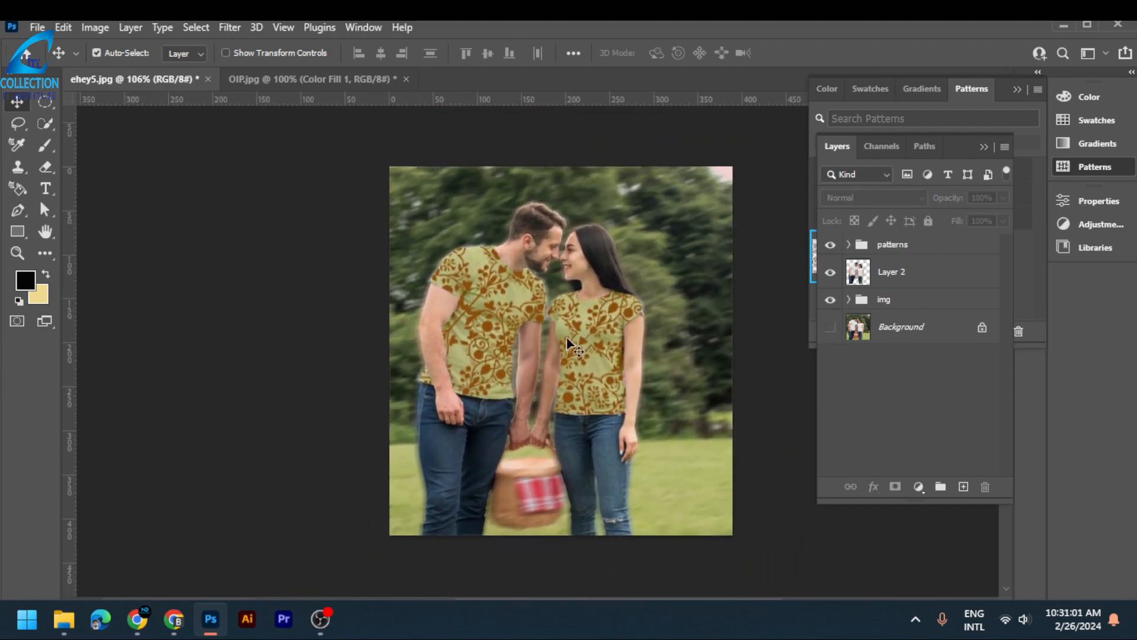
{"action": "left_click", "coordinate": [848, 244]}
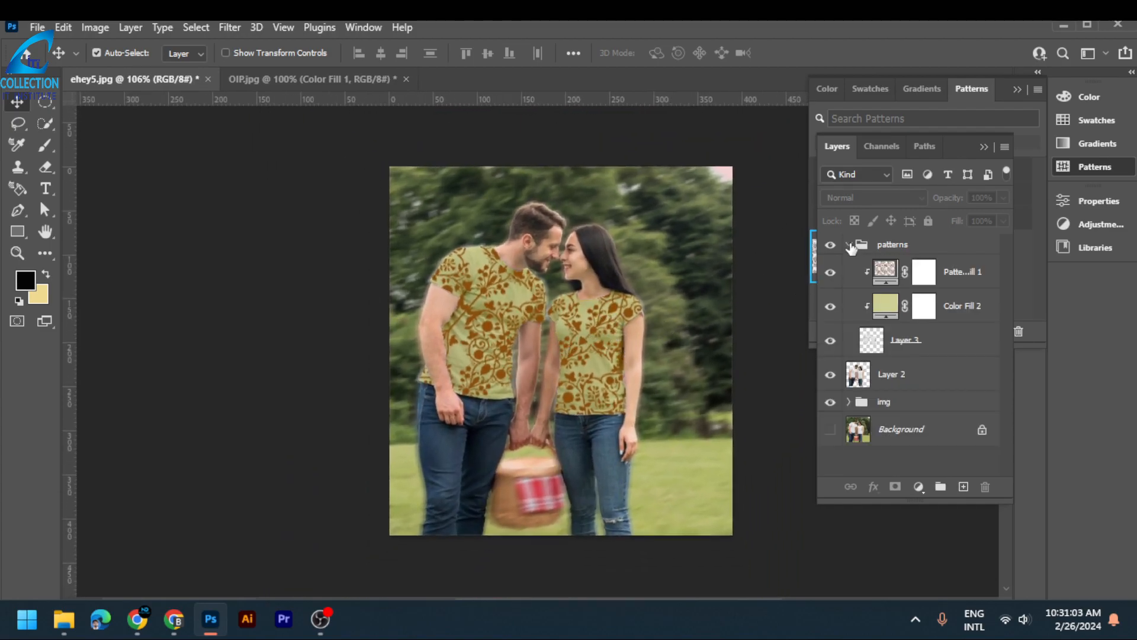
{"action": "double_click", "coordinate": [890, 318]}
{"action": "mouse_move", "coordinate": [781, 259]}
{"action": "left_mouse_down"}
{"action": "mouse_move", "coordinate": [789, 250]}
{"action": "mouse_move", "coordinate": [841, 264]}
{"action": "mouse_move", "coordinate": [849, 307]}
{"action": "left_mouse_up"}
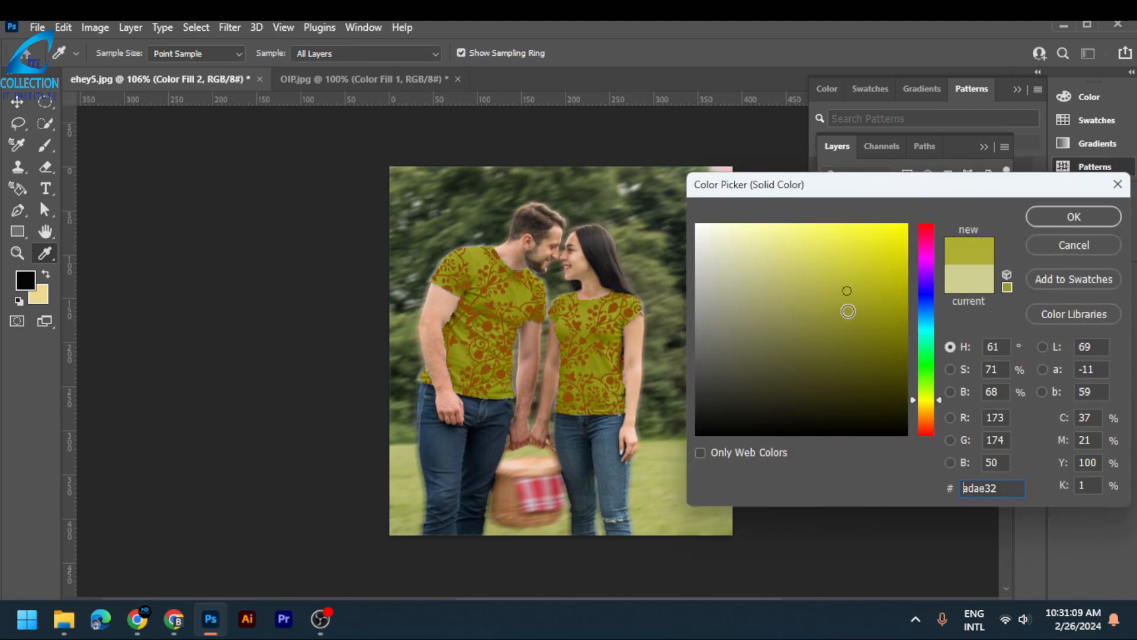
{"action": "mouse_move", "coordinate": [799, 247]}
{"action": "left_mouse_down"}
{"action": "mouse_move", "coordinate": [731, 242]}
{"action": "mouse_move", "coordinate": [741, 318]}
{"action": "left_mouse_up"}
{"action": "left_click", "coordinate": [738, 384]}
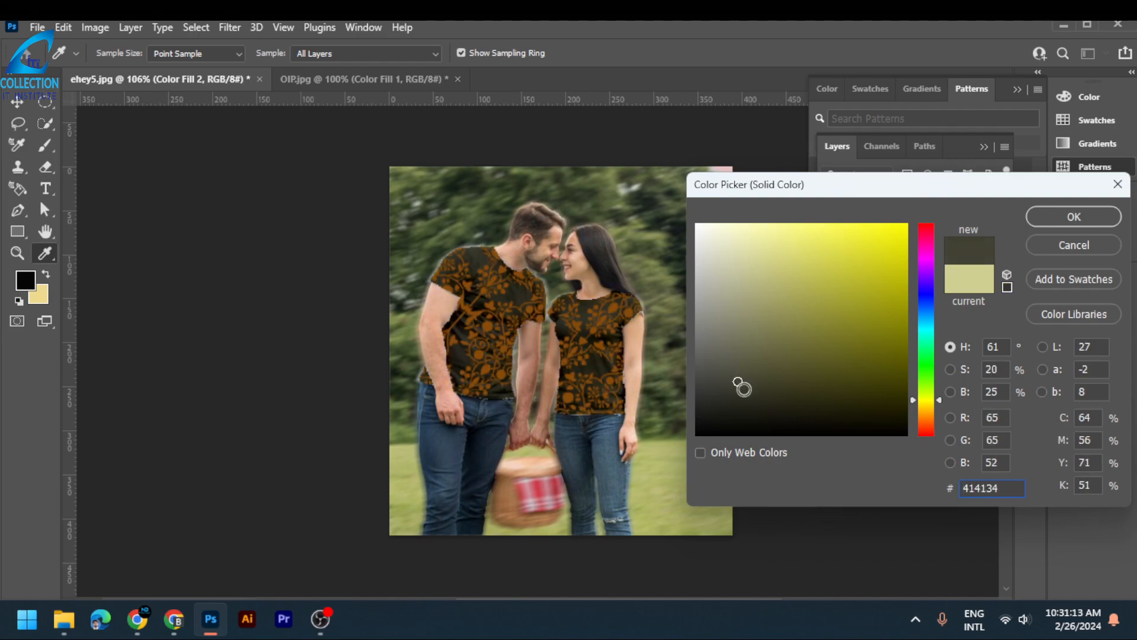
{"action": "left_click", "coordinate": [1076, 221]}
- Examine the recolored damask T-shirts up close and across the whole photo, and collapse the patterns group
{"action": "scroll", "coordinate": [679, 284], "scroll_direction": "up", "scroll_amount": 1}
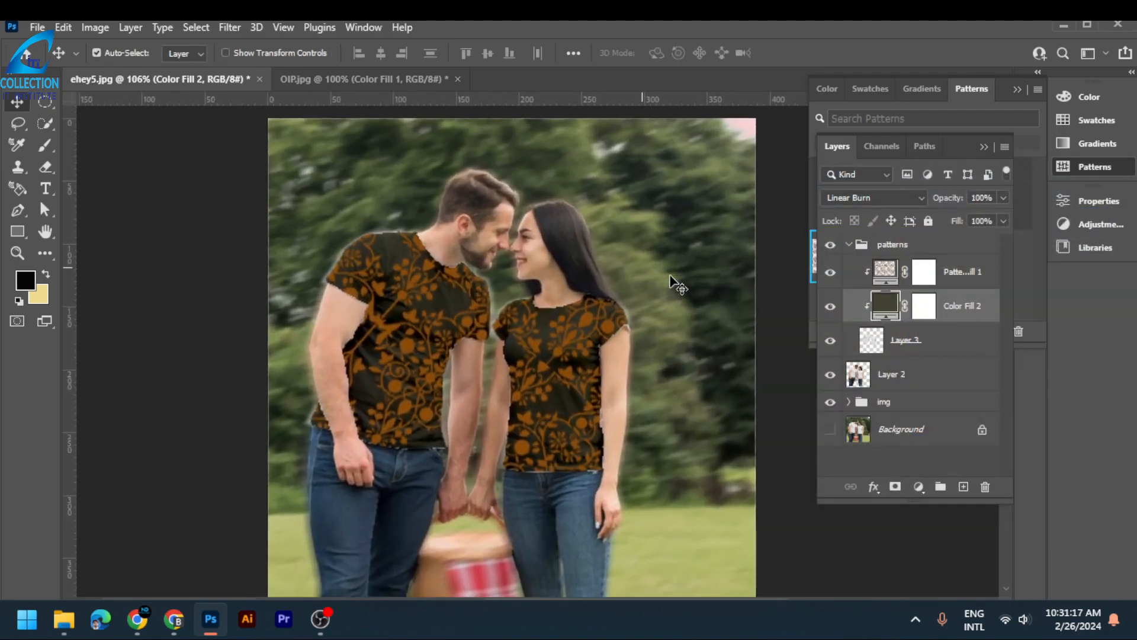
{"action": "scroll", "coordinate": [666, 290], "scroll_direction": "up", "scroll_amount": 2}
{"action": "scroll", "coordinate": [674, 332], "scroll_direction": "down", "scroll_amount": 3}
{"action": "scroll", "coordinate": [685, 458], "scroll_direction": "down", "scroll_amount": 1}
{"action": "scroll", "coordinate": [681, 426], "scroll_direction": "down", "scroll_amount": 3}
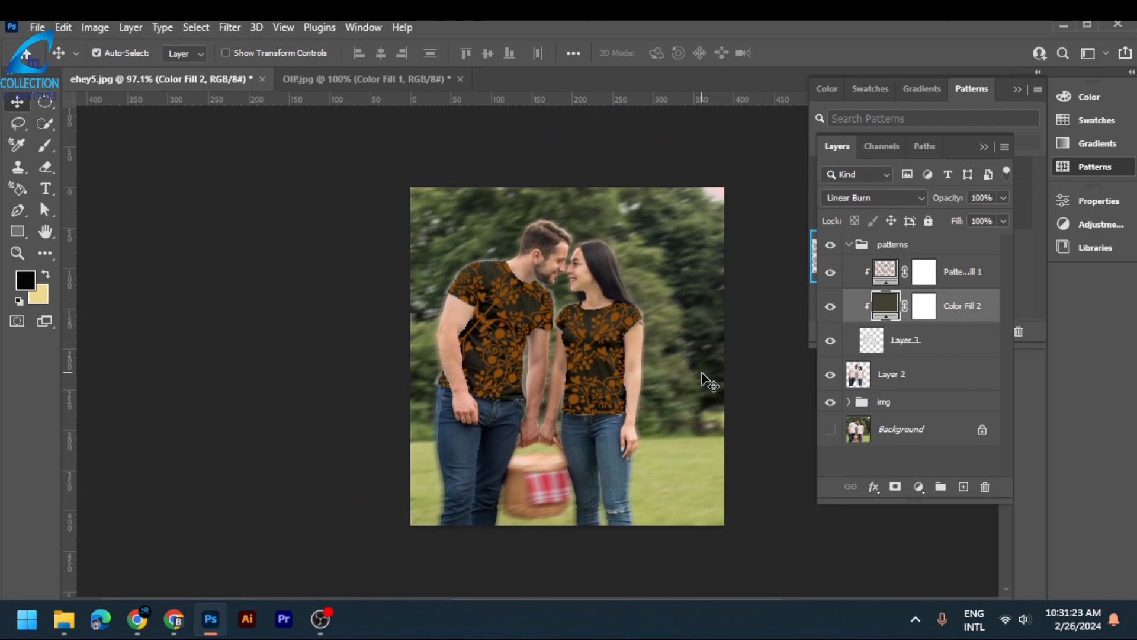
{"action": "left_click", "coordinate": [849, 244]}
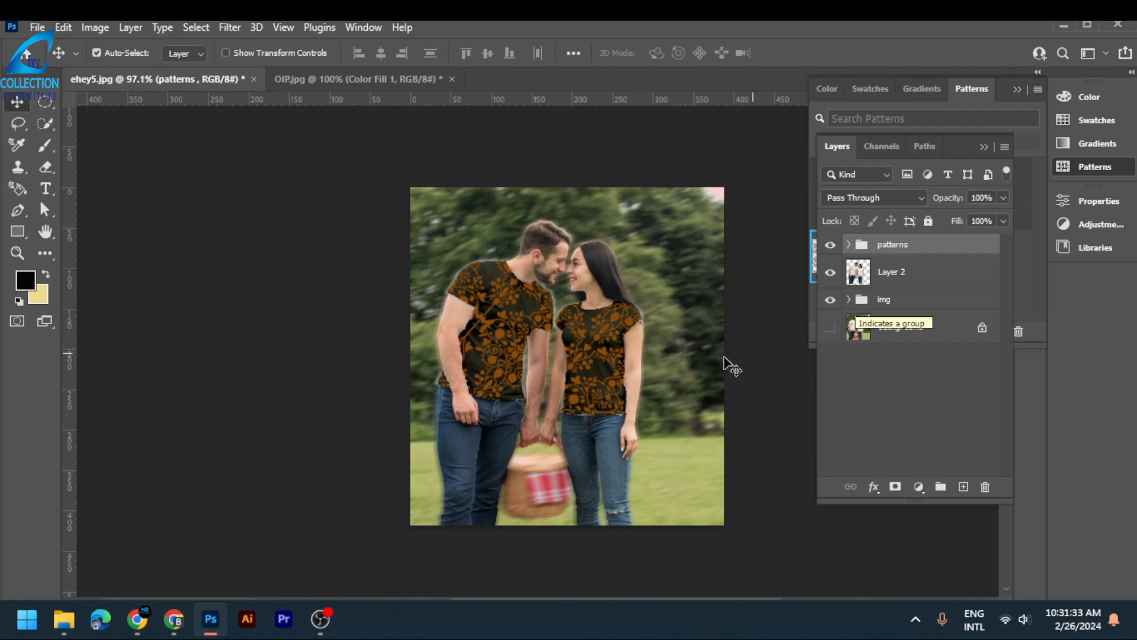
{"action": "left_click_drag", "start_coordinate": [756, 414], "coordinate": [698, 413]}
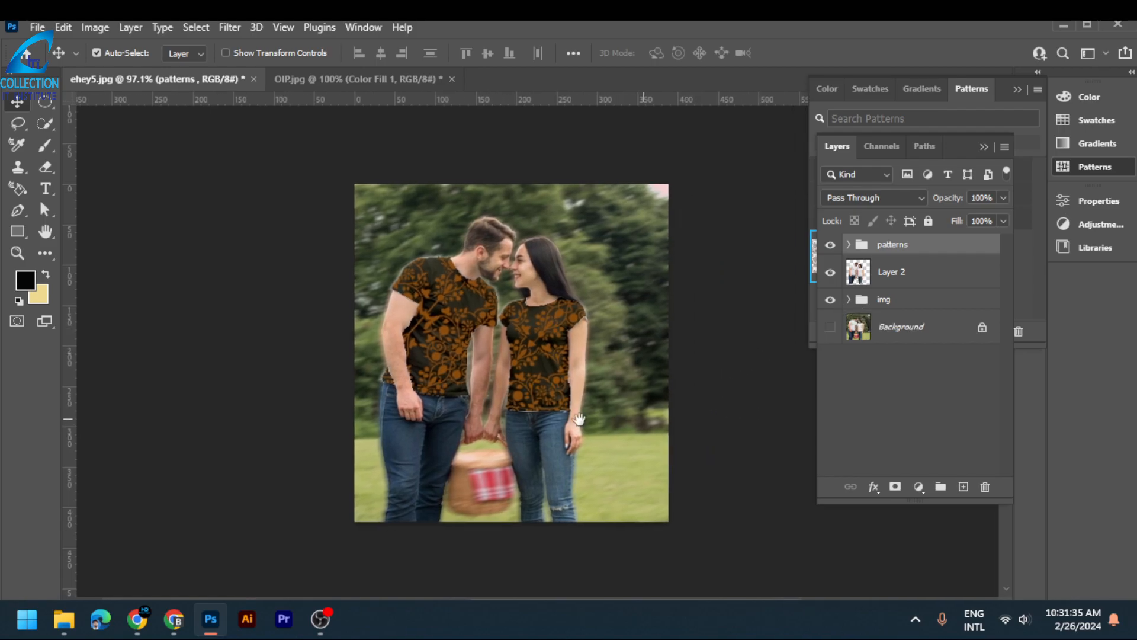
{"action": "scroll", "coordinate": [578, 419], "scroll_direction": "up", "scroll_amount": 3}
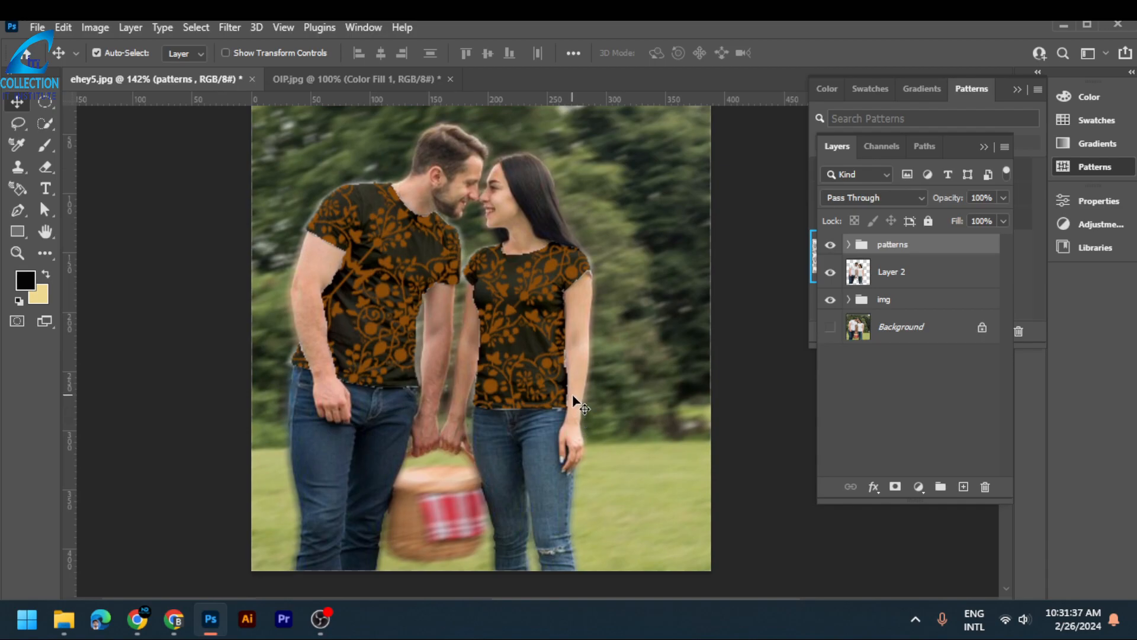
{"action": "scroll", "coordinate": [573, 397], "scroll_direction": "up", "scroll_amount": 1}
{"action": "scroll", "coordinate": [573, 394], "scroll_direction": "down", "scroll_amount": 1}
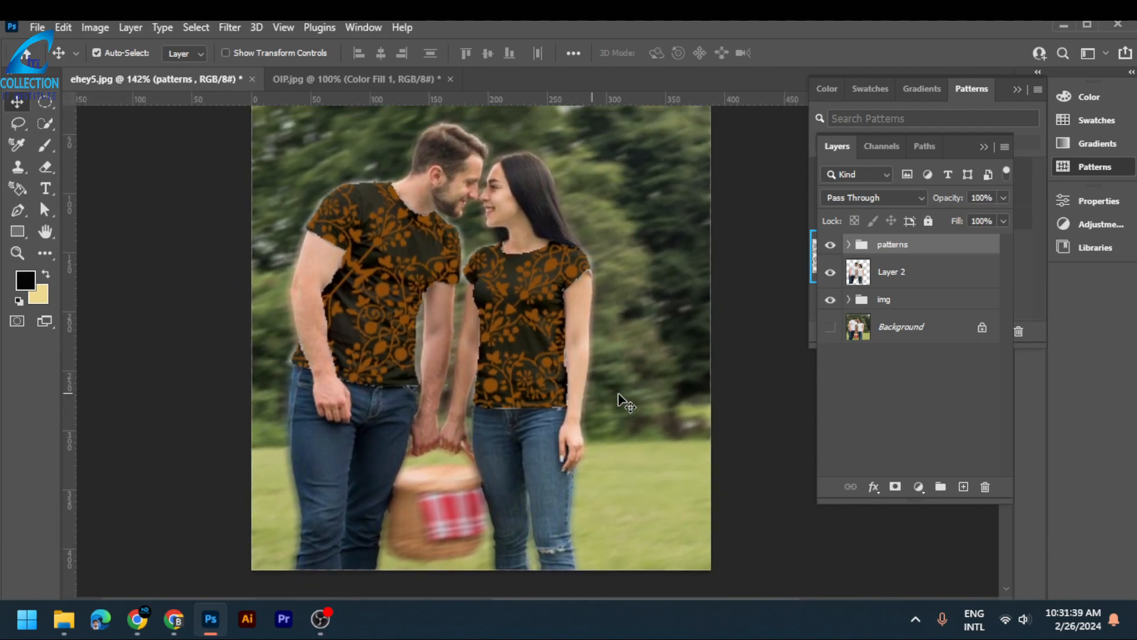
- Move Layer 2 into the img group
{"action": "left_click", "coordinate": [906, 285]}
{"action": "left_click_drag", "start_coordinate": [904, 276], "coordinate": [911, 300]}
{"action": "left_click", "coordinate": [915, 332]}
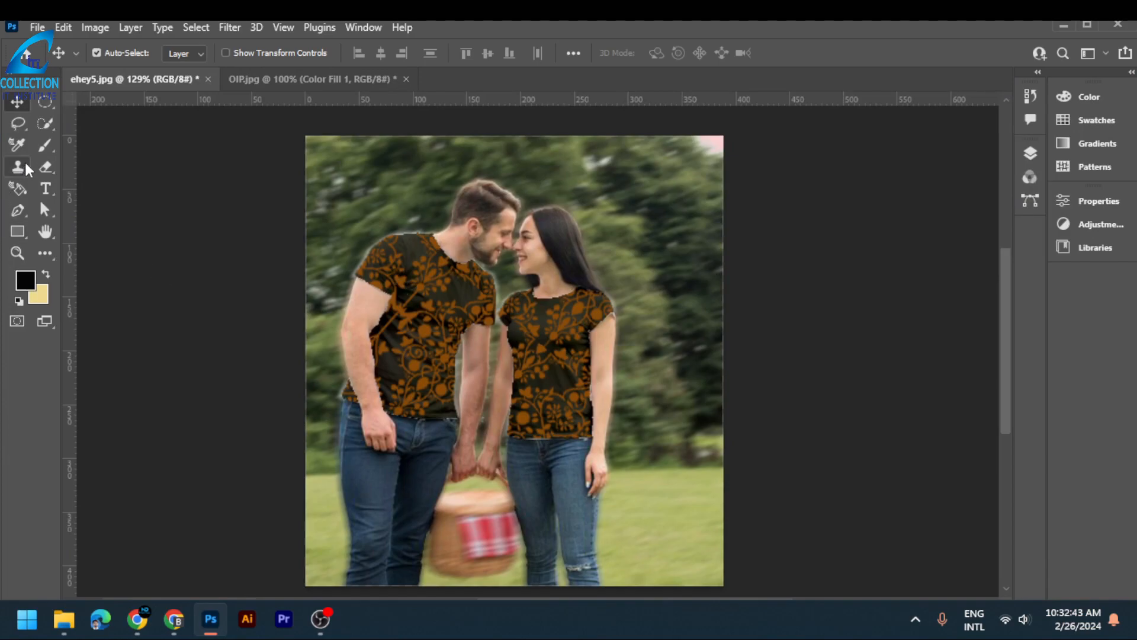
- Extend the canvas to the right with the Crop tool to about 715 px wide and show the Background layer
{"action": "left_click", "coordinate": [43, 256]}
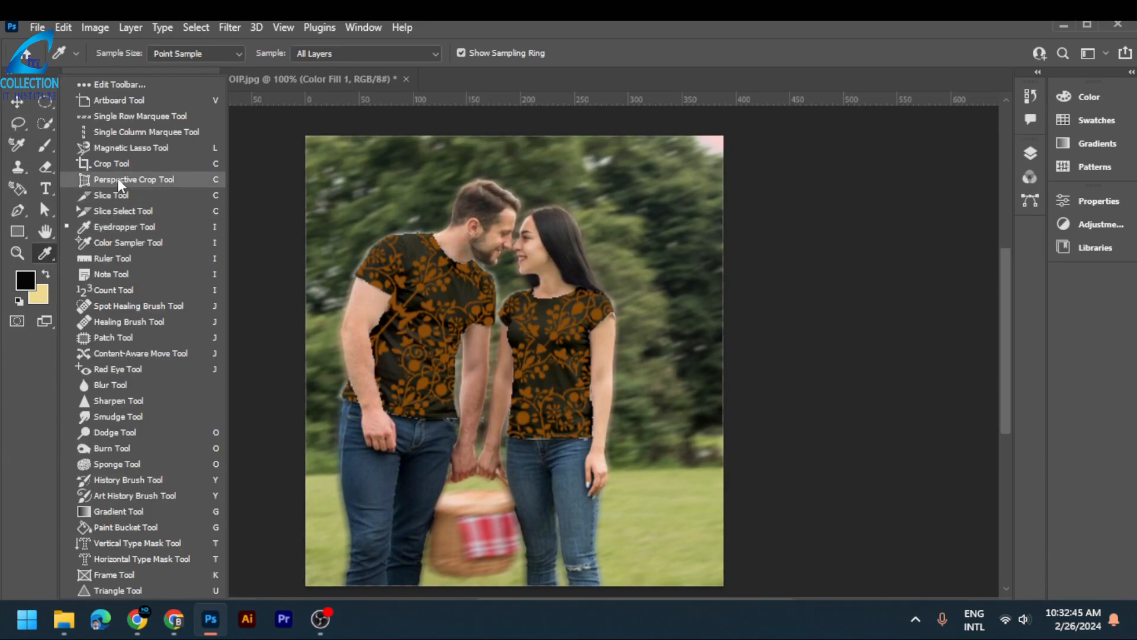
{"action": "left_click", "coordinate": [106, 157]}
{"action": "left_click_drag", "start_coordinate": [724, 368], "coordinate": [901, 372]}
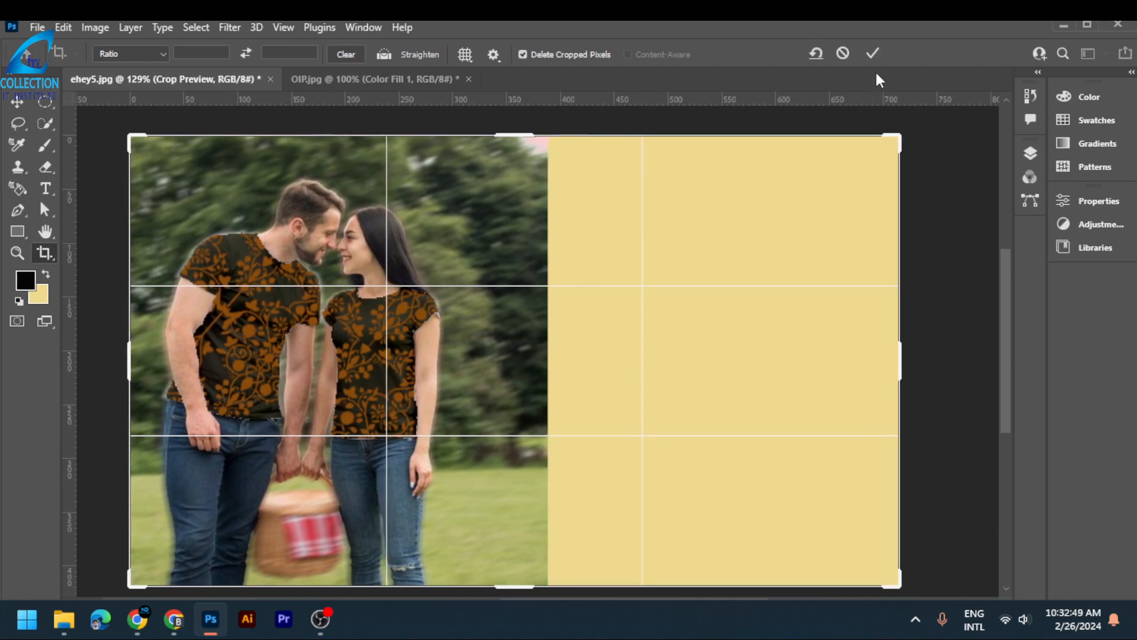
{"action": "left_click", "coordinate": [870, 55]}
{"action": "left_click", "coordinate": [1030, 155]}
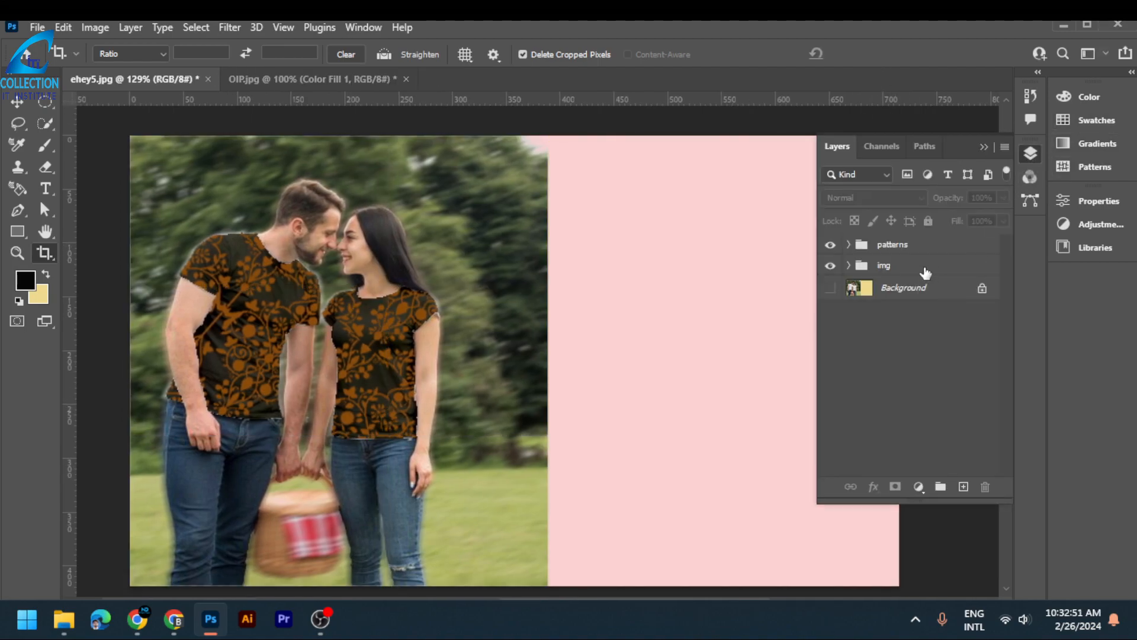
{"action": "left_click", "coordinate": [830, 288]}
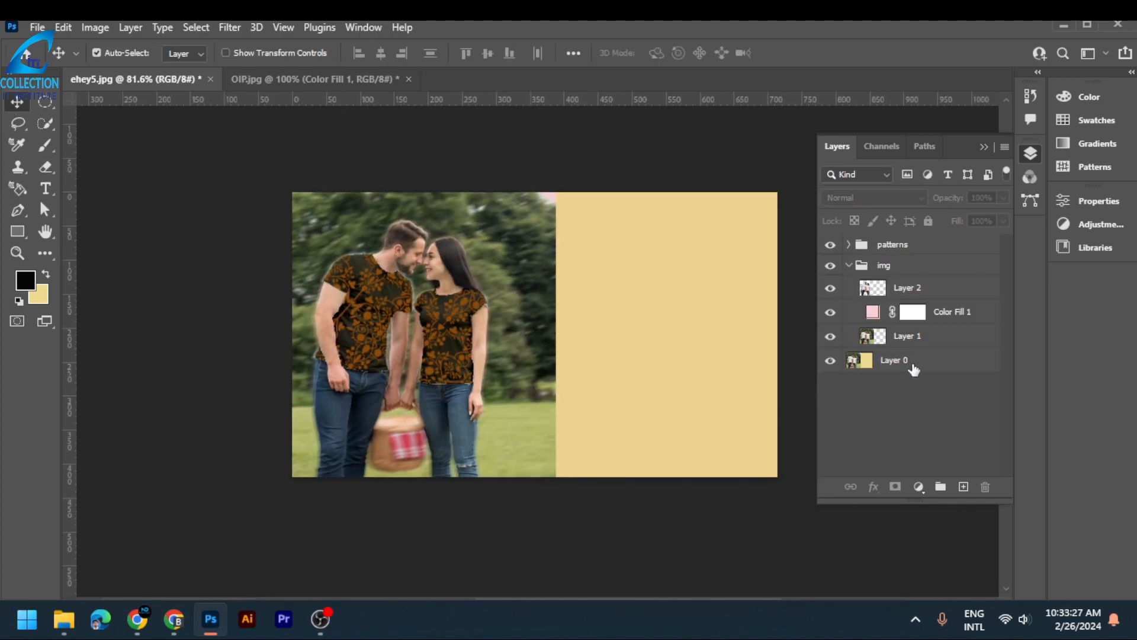
- Try to move Layer 0 about 68 px to the right on the canvas and select that layer again
{"action": "left_click", "coordinate": [914, 368]}
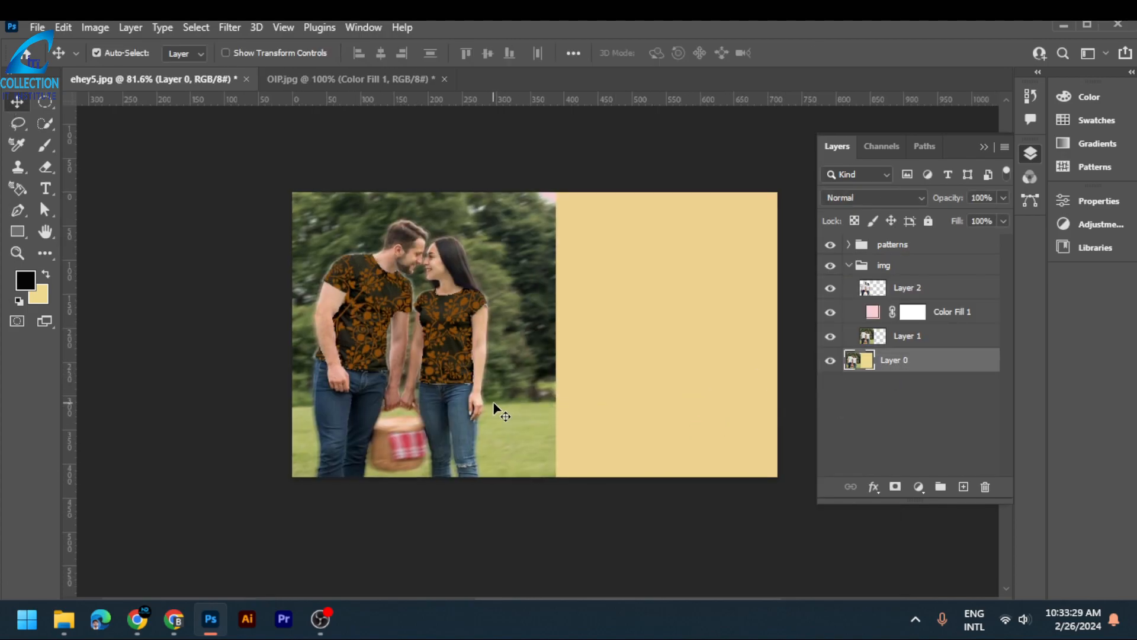
{"action": "left_click", "coordinate": [539, 377]}
{"action": "left_click_drag", "start_coordinate": [539, 377], "coordinate": [583, 373]}
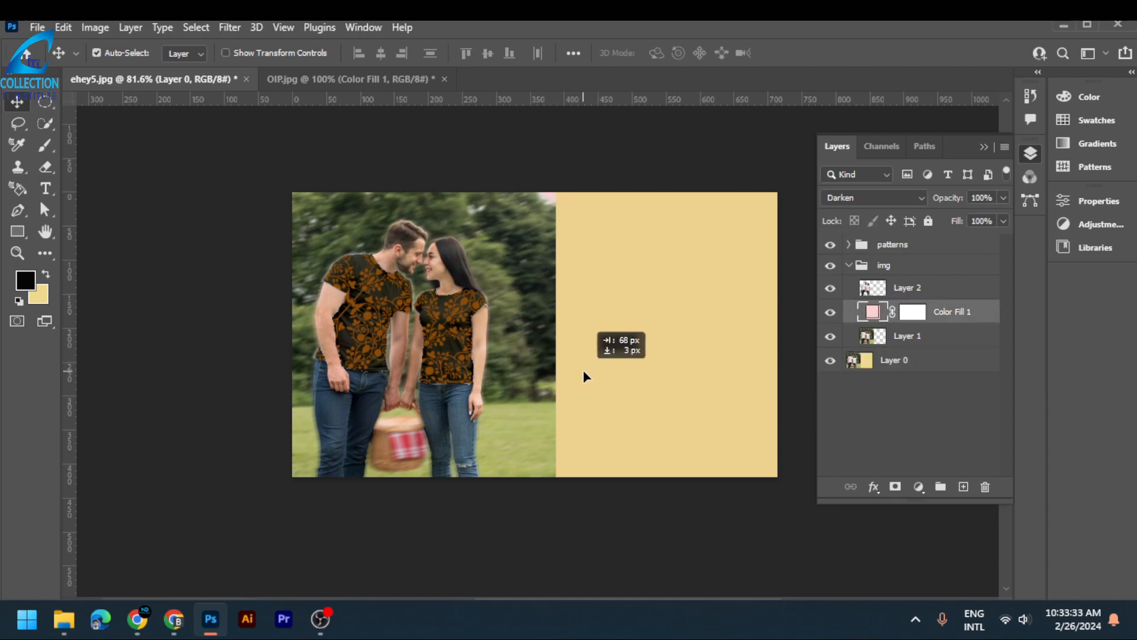
{"action": "left_click", "coordinate": [912, 361]}
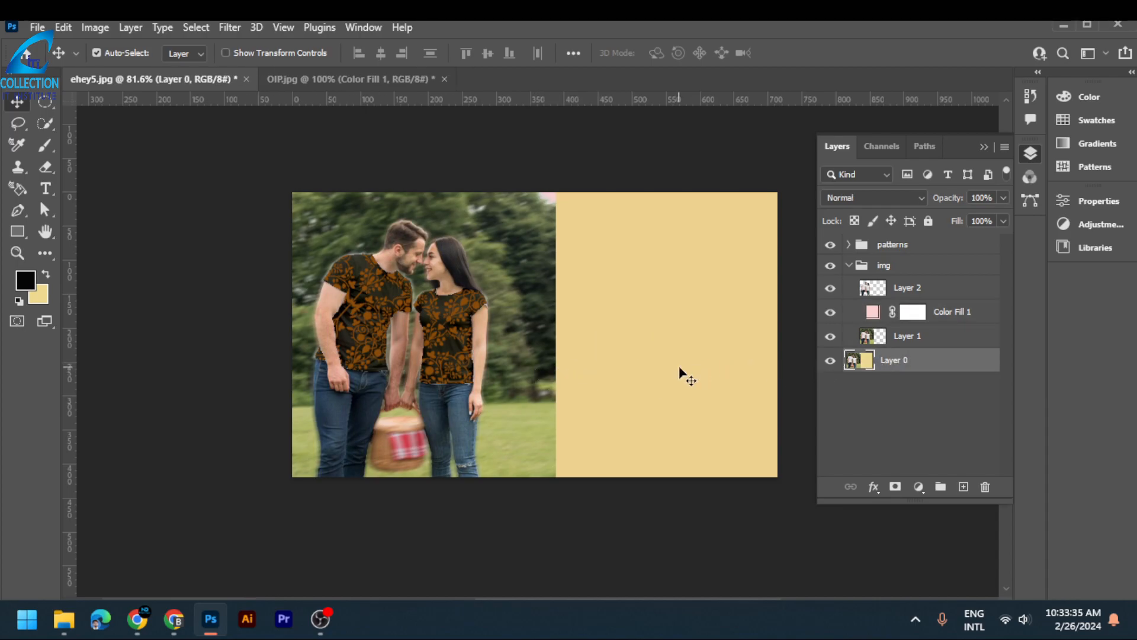